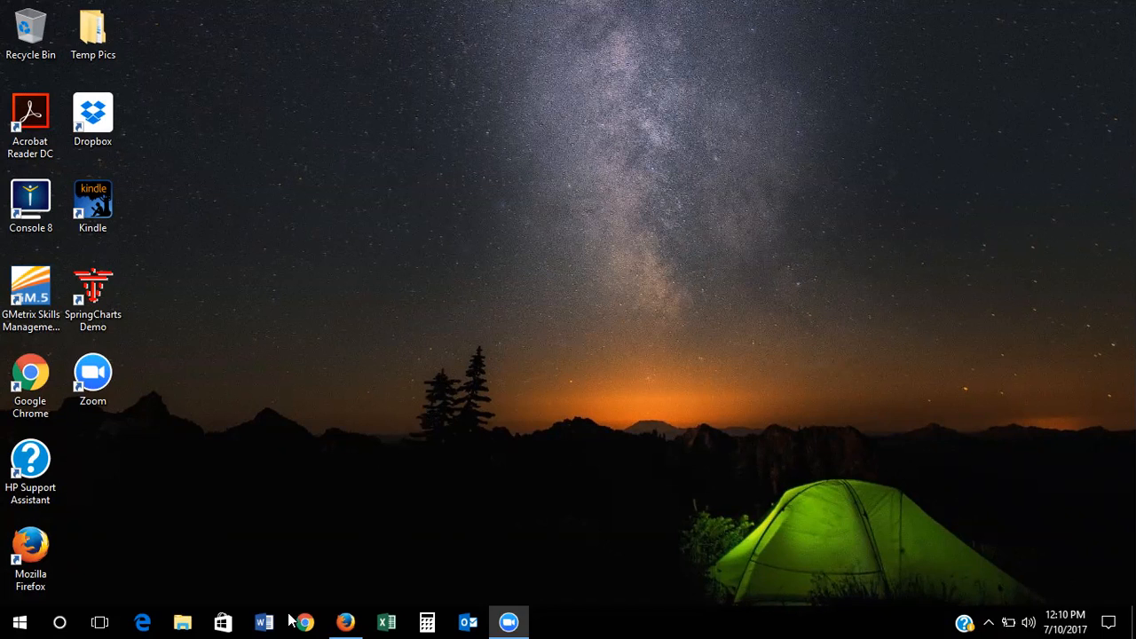
Restore the Firefox window showing the Trn course home page in Canvas
left_click(345, 621)
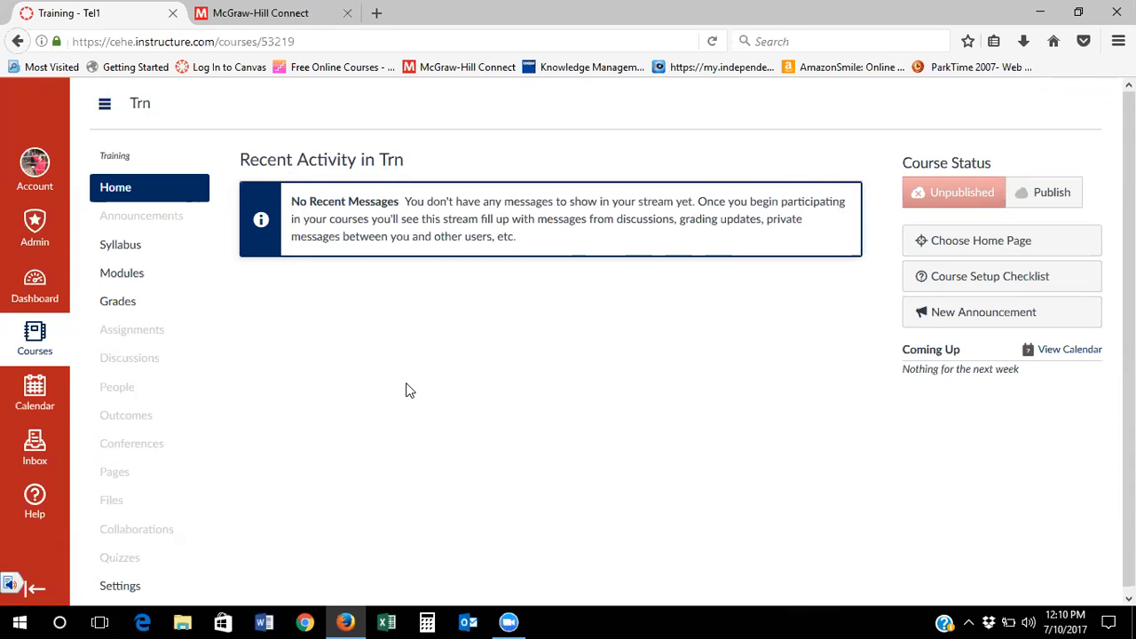
Switch from Canvas to the McGraw-Hill Connect sign-in page
left_click(263, 16)
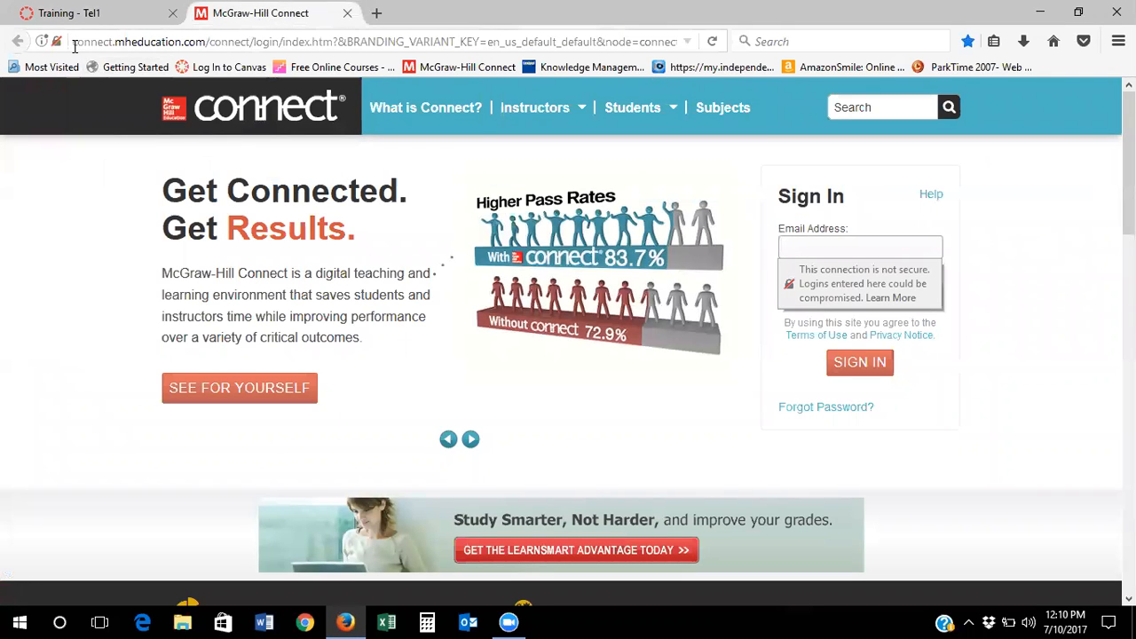
Sign in to Connect with the instructor's e-mail address and account password
left_click_drag(75, 42, 207, 46)
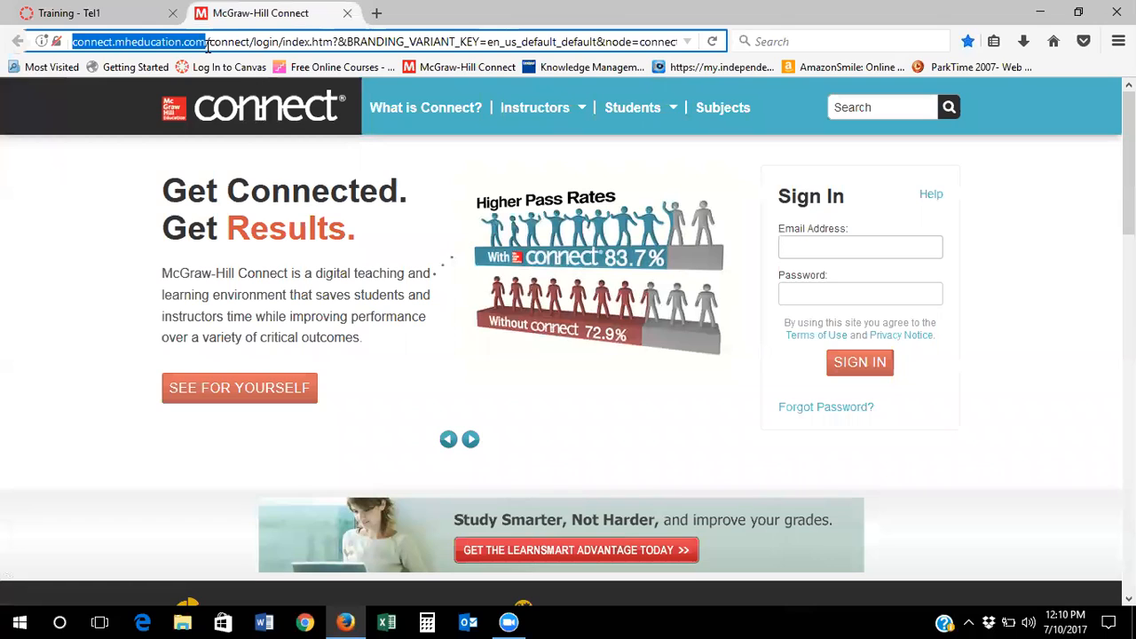
left_click(110, 311)
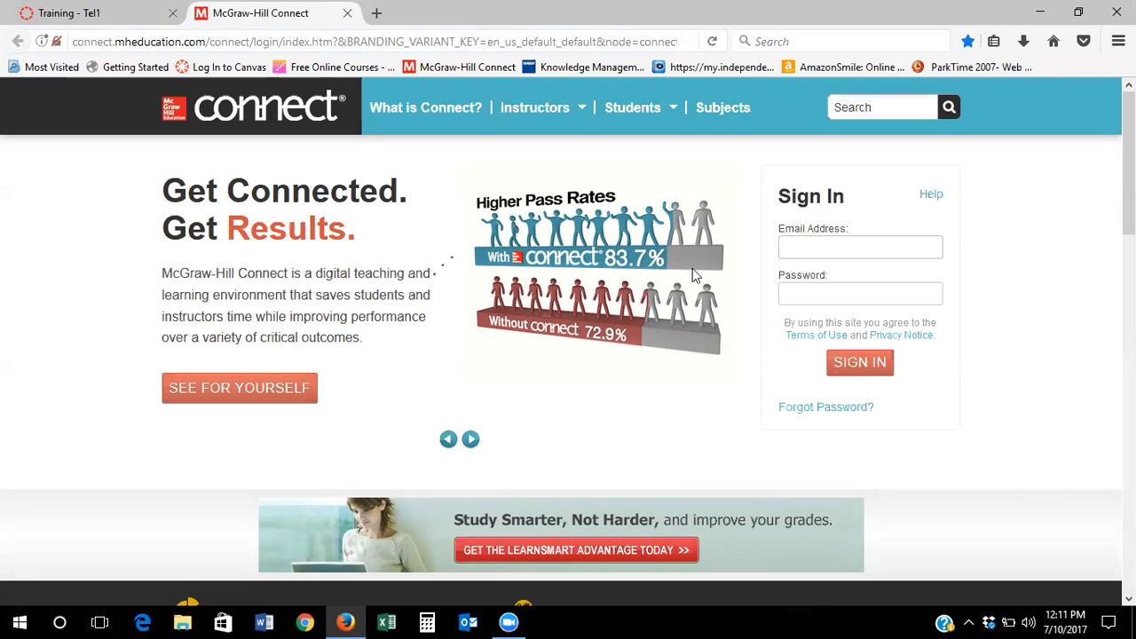
left_click(921, 244)
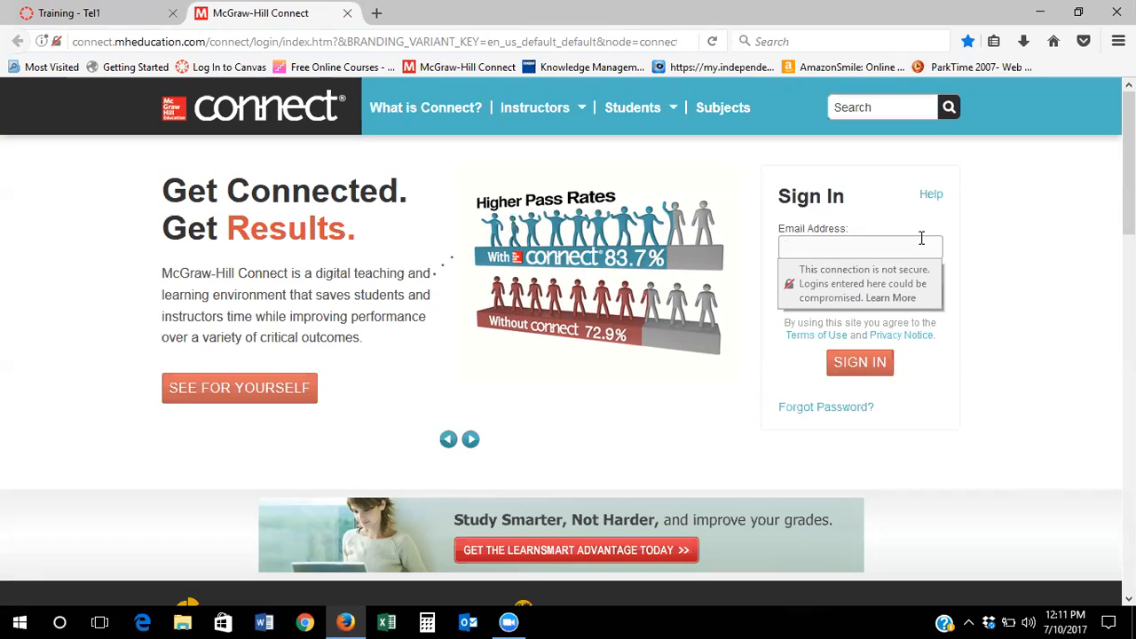
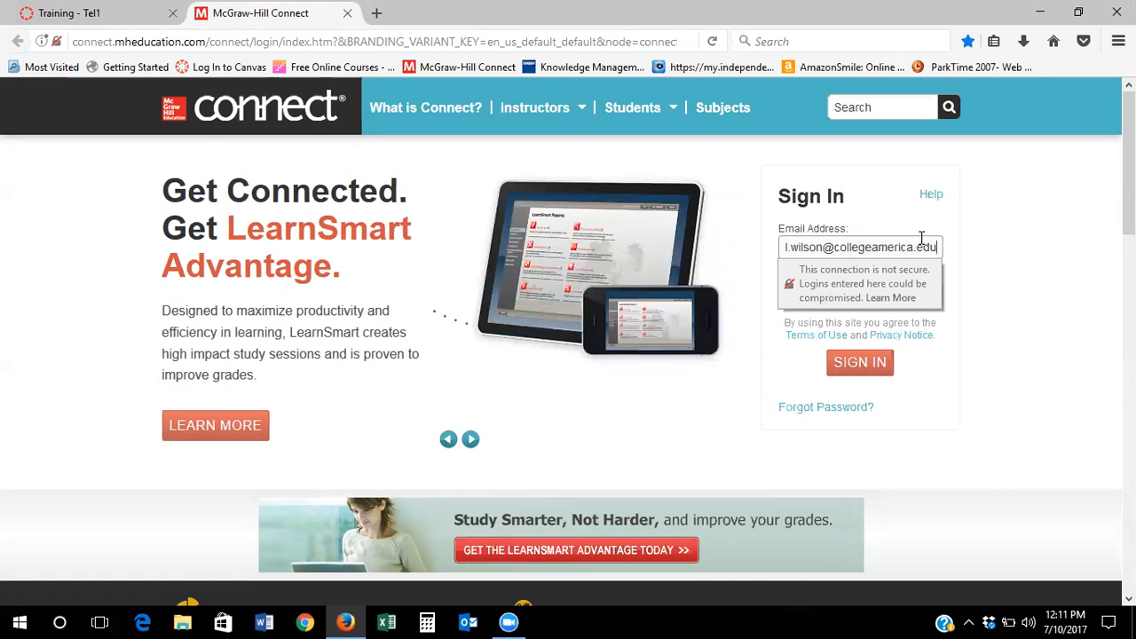
key("Tab")
type("*********")
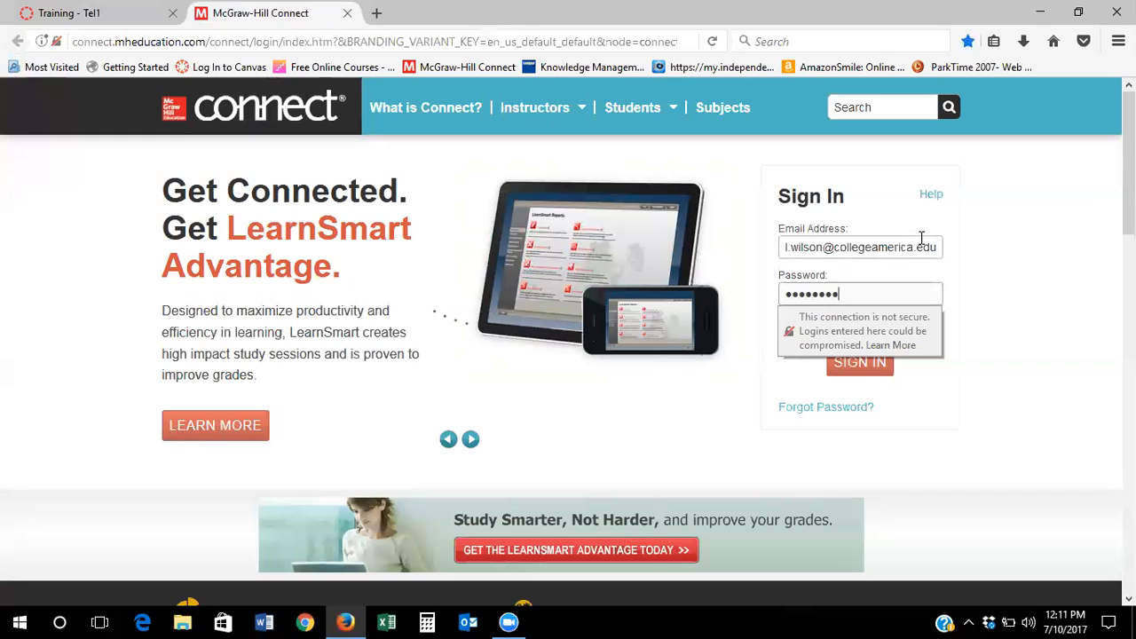
key("Return")
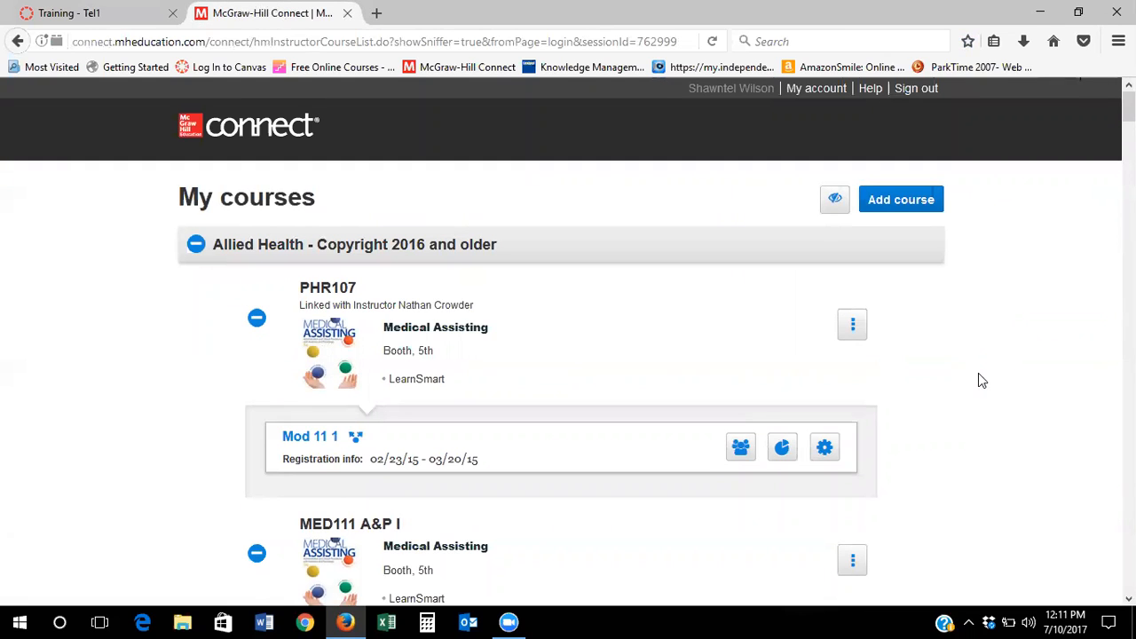
Collapse the Allied Health - Copyright 2016 and older group and begin adding a new course
scroll(978, 373, "down", 2)
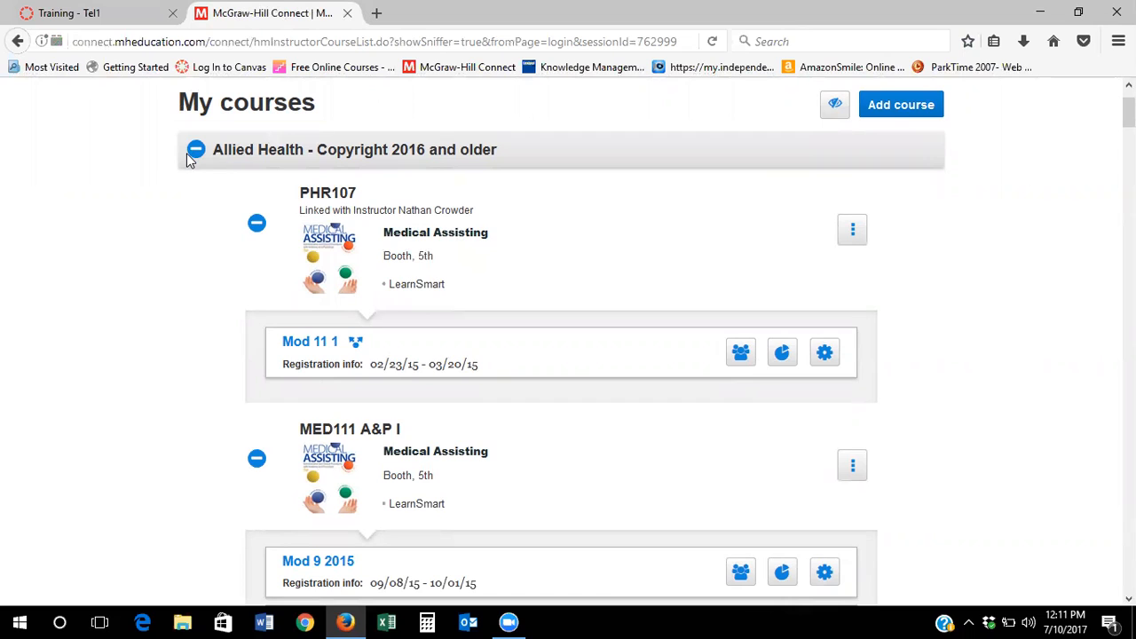
left_click(195, 153)
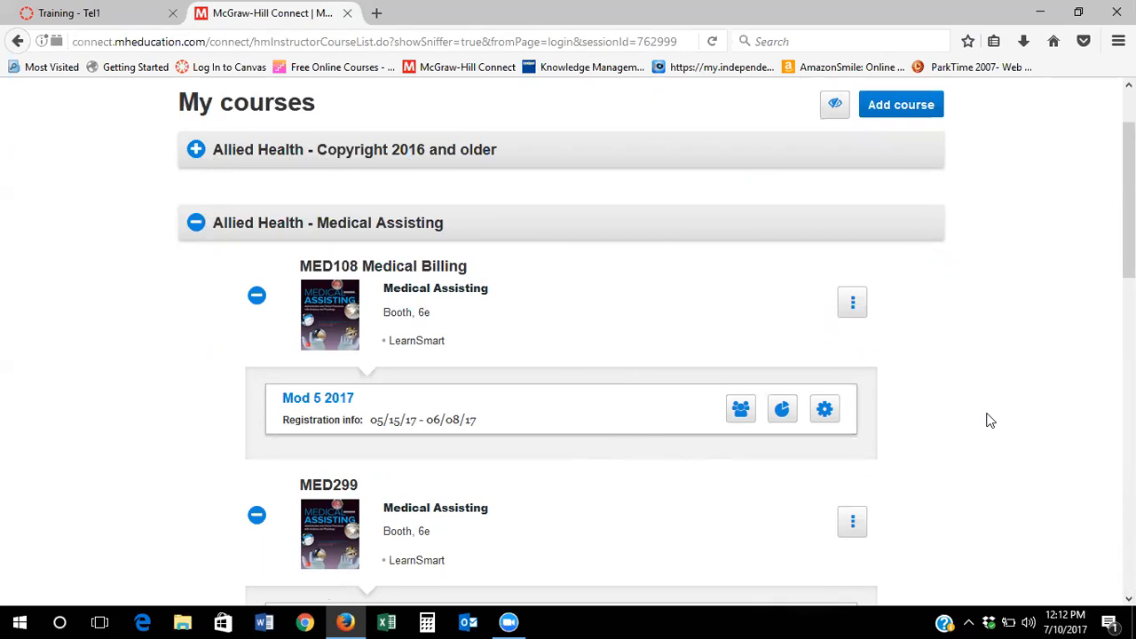
scroll(990, 421, "down", 5)
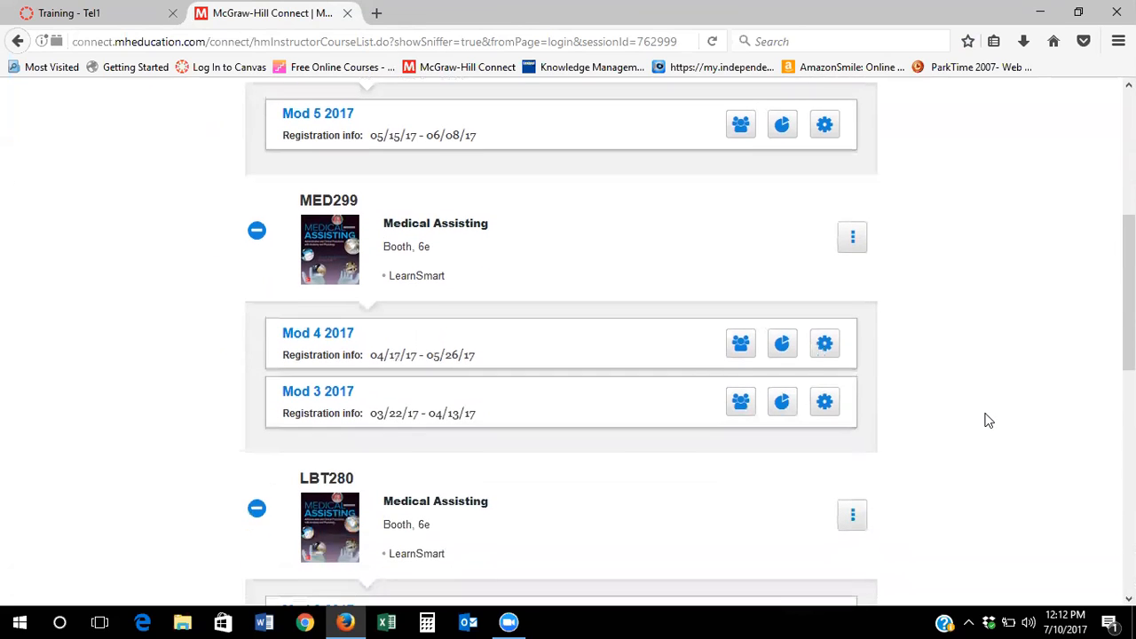
scroll(989, 420, "up", 7)
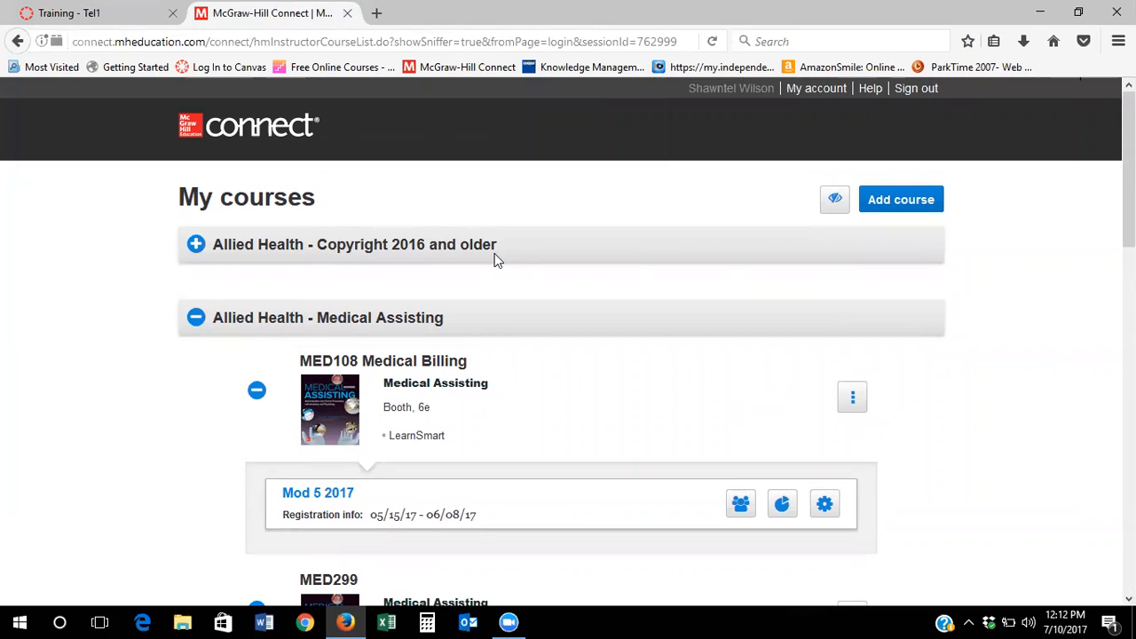
left_click(887, 206)
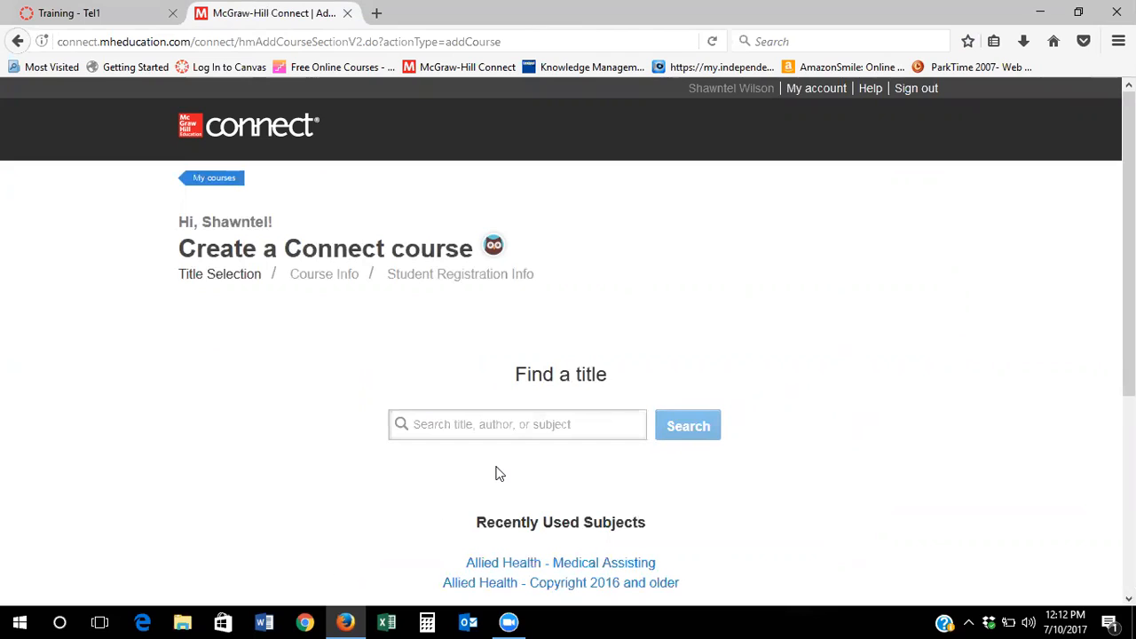
Search titles for 'allied health' and scroll down to the Allied Health - Medical Assisting results
left_click(602, 427)
type("allied health")
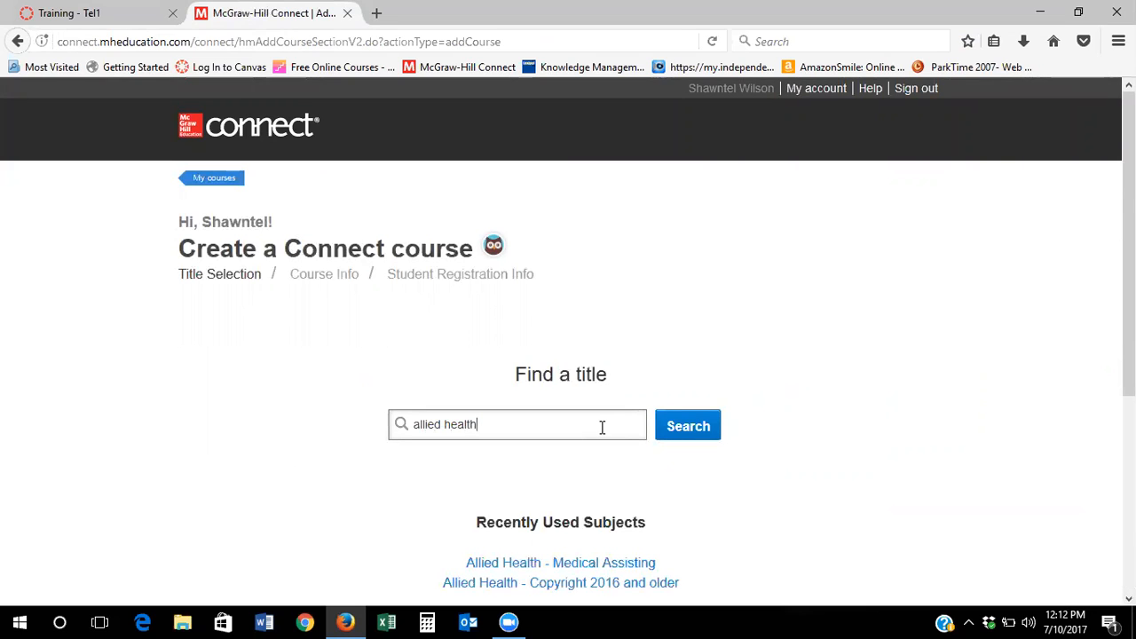
key("Return")
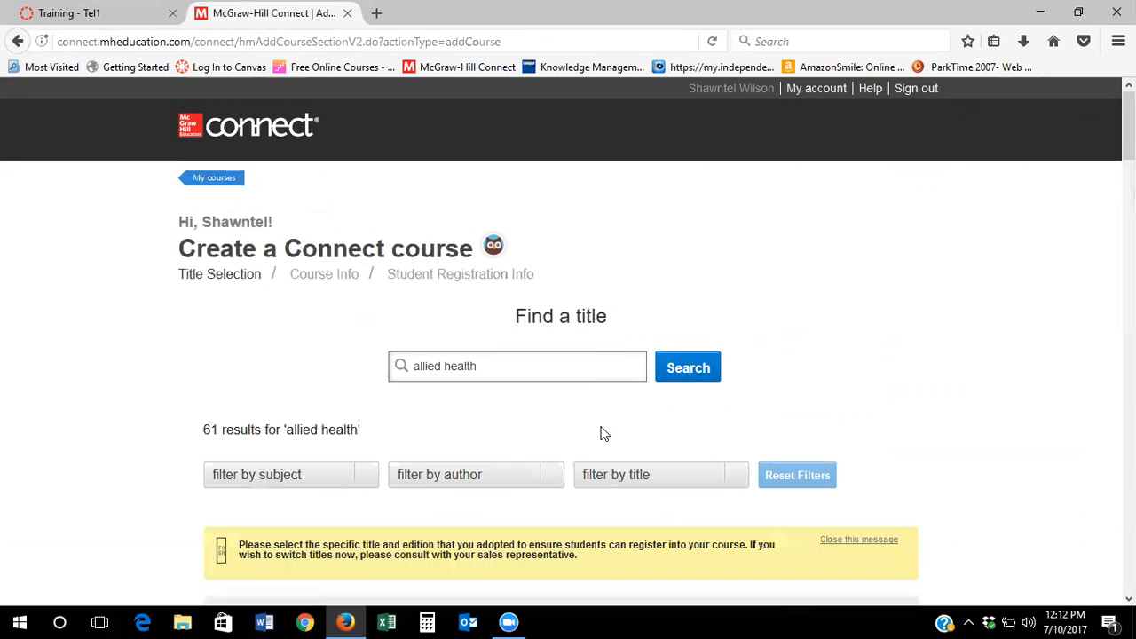
scroll(1097, 385, "down", 4)
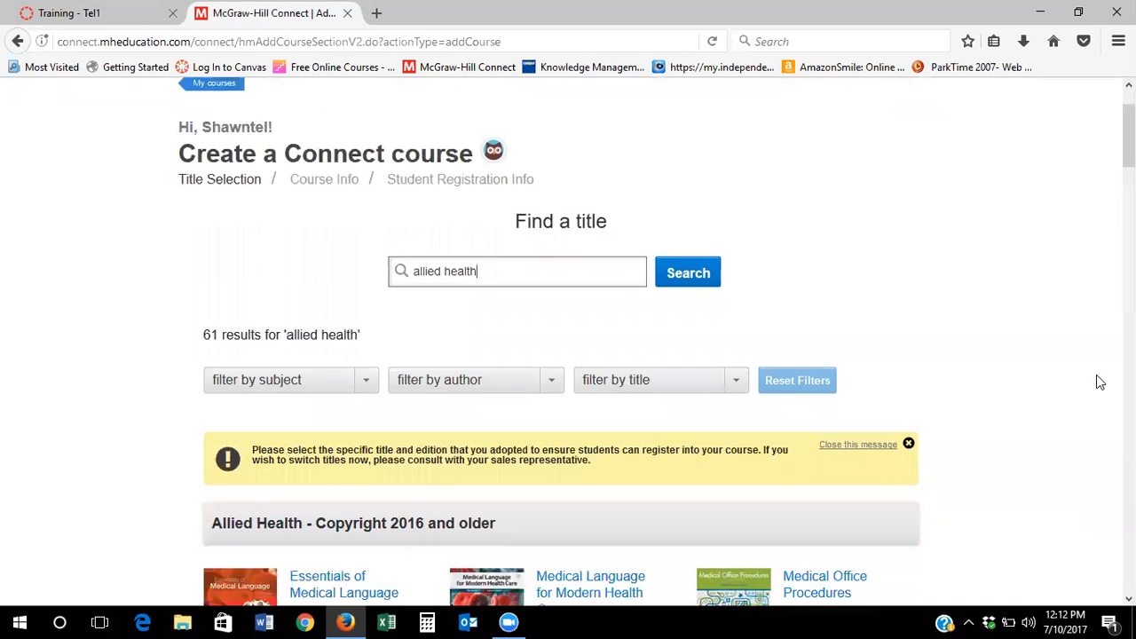
scroll(1096, 385, "down", 2)
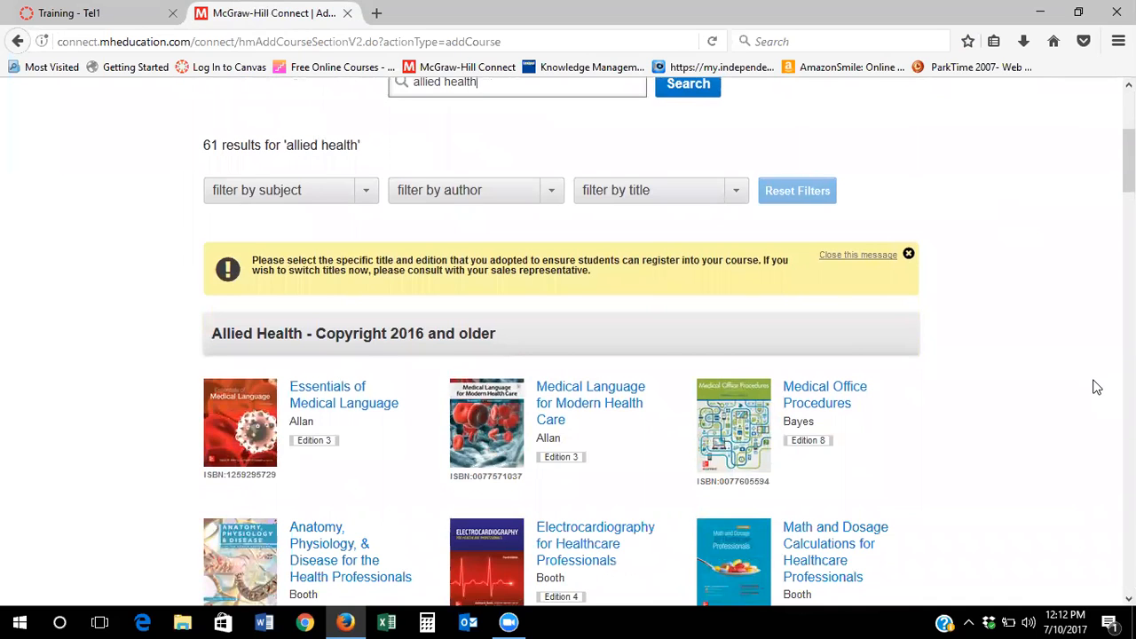
scroll(1096, 385, "down", 2)
scroll(1095, 387, "down", 2)
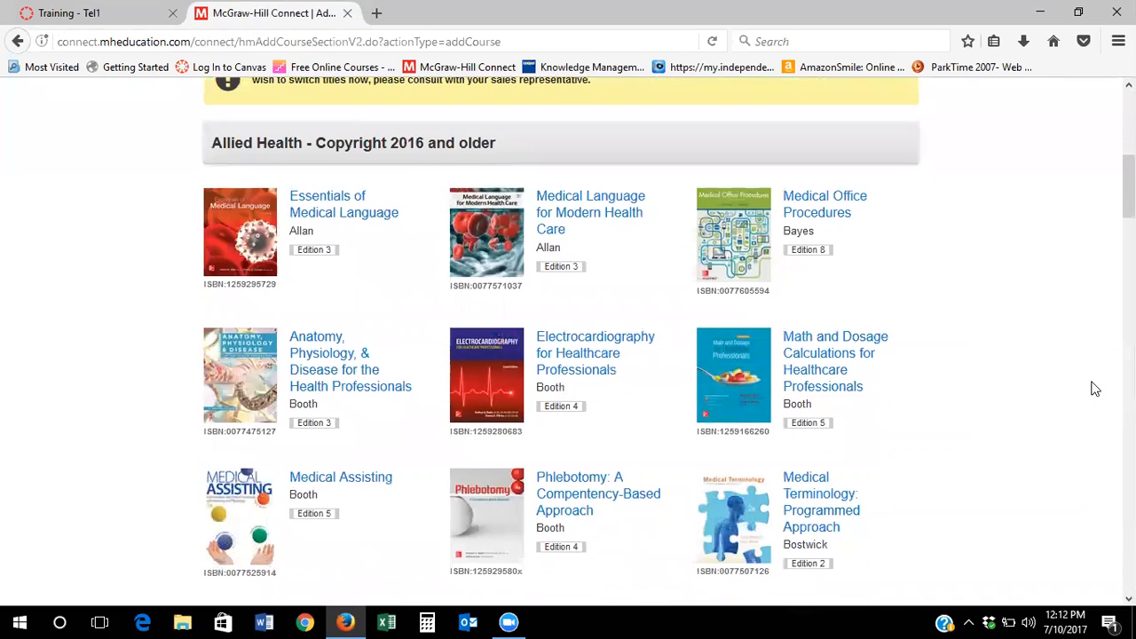
scroll(1095, 389, "down", 2)
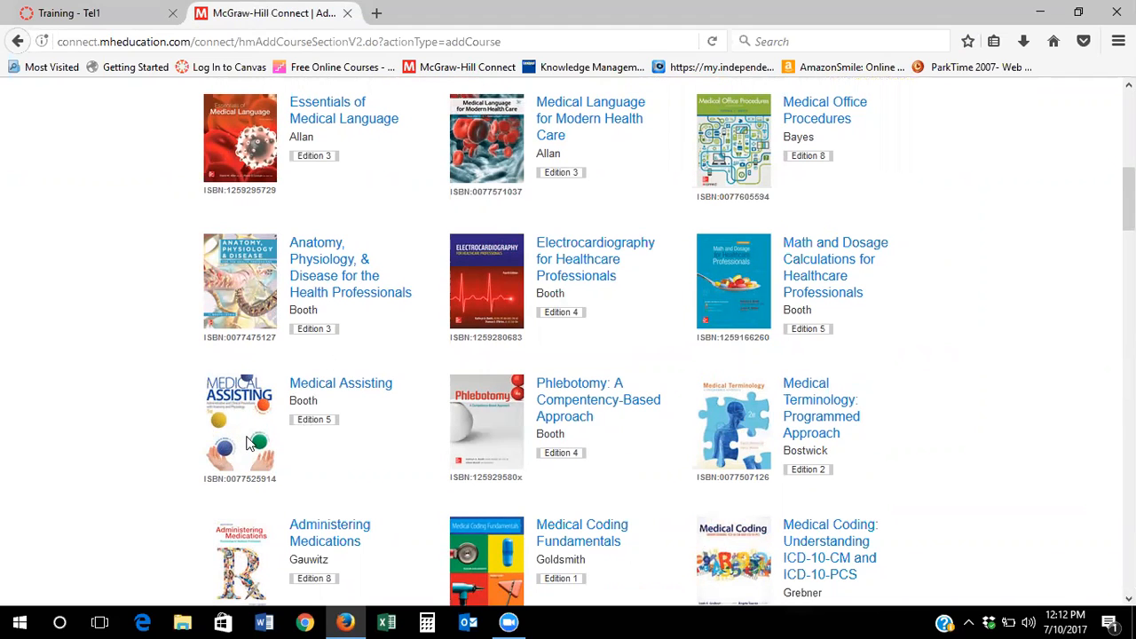
scroll(905, 457, "down", 2)
scroll(905, 457, "down", 8)
scroll(905, 457, "down", 6)
scroll(905, 457, "down", 8)
scroll(905, 457, "down", 6)
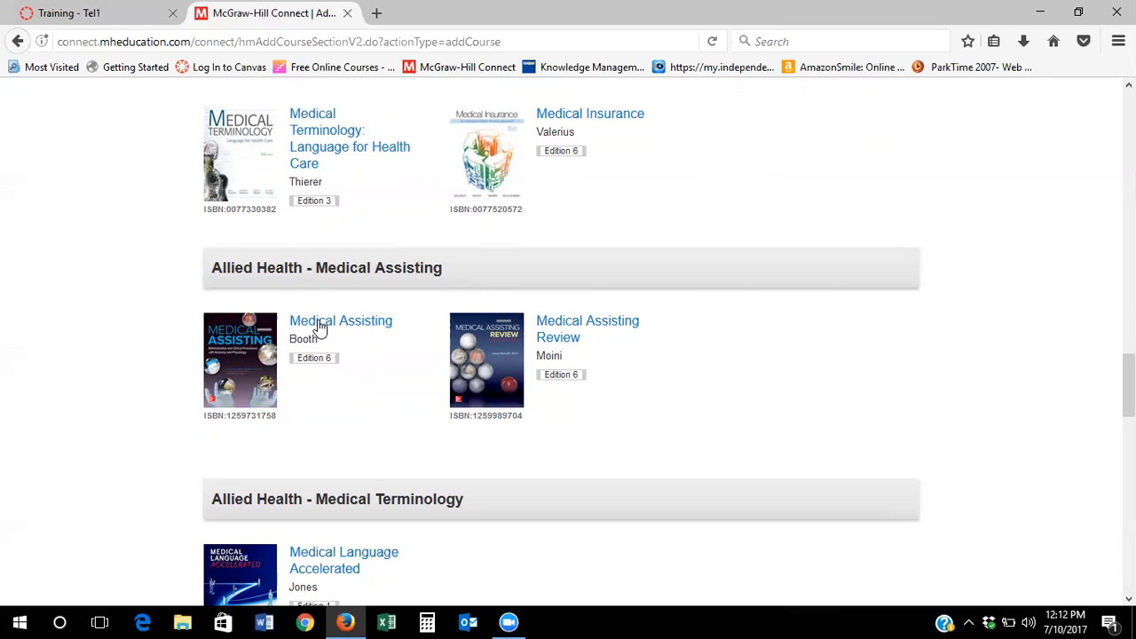
Choose Medical Assisting by Booth, edition 6, as the course title
left_click(320, 325)
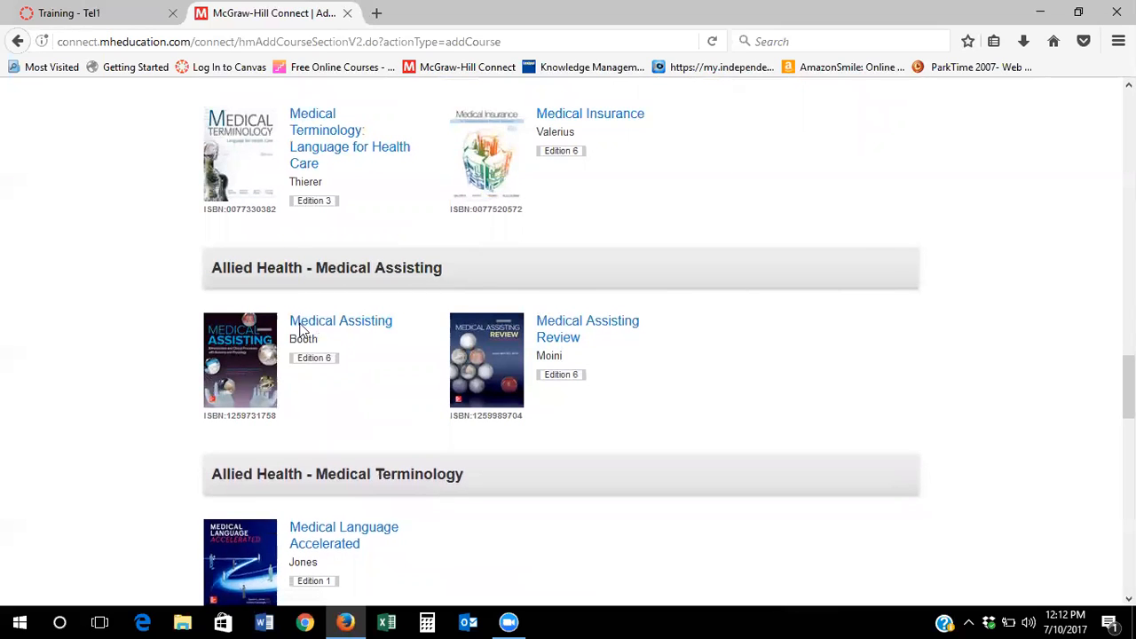
scroll(701, 381, "down", 2)
left_click(598, 453)
Enter LBT205 Mod 8 as the course name
scroll(779, 352, "up", 2)
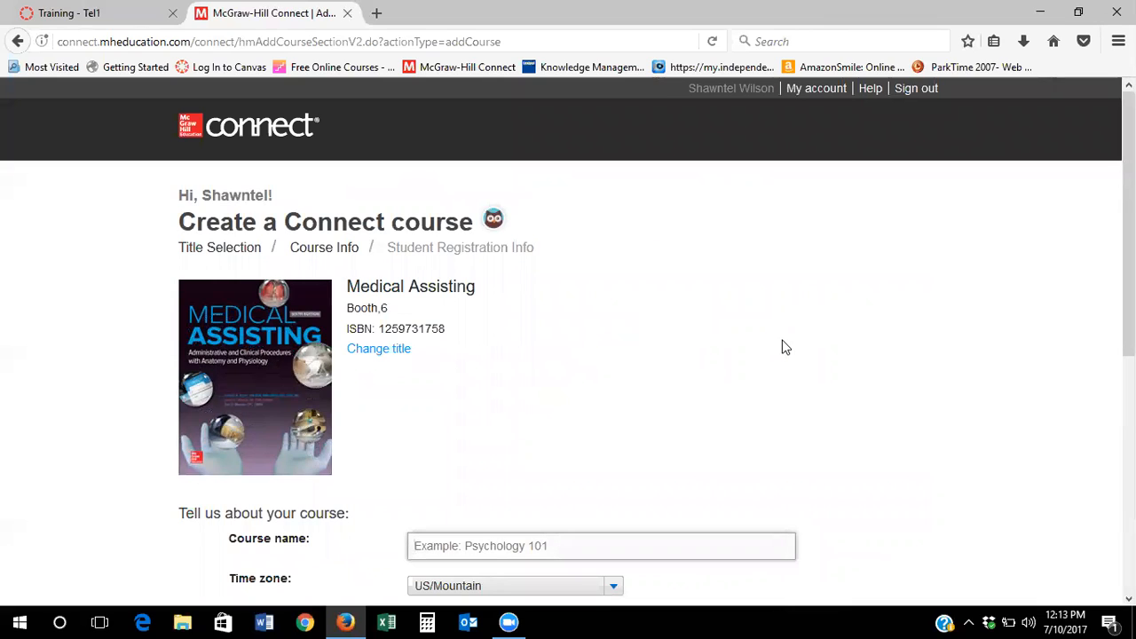
type("LBT205")
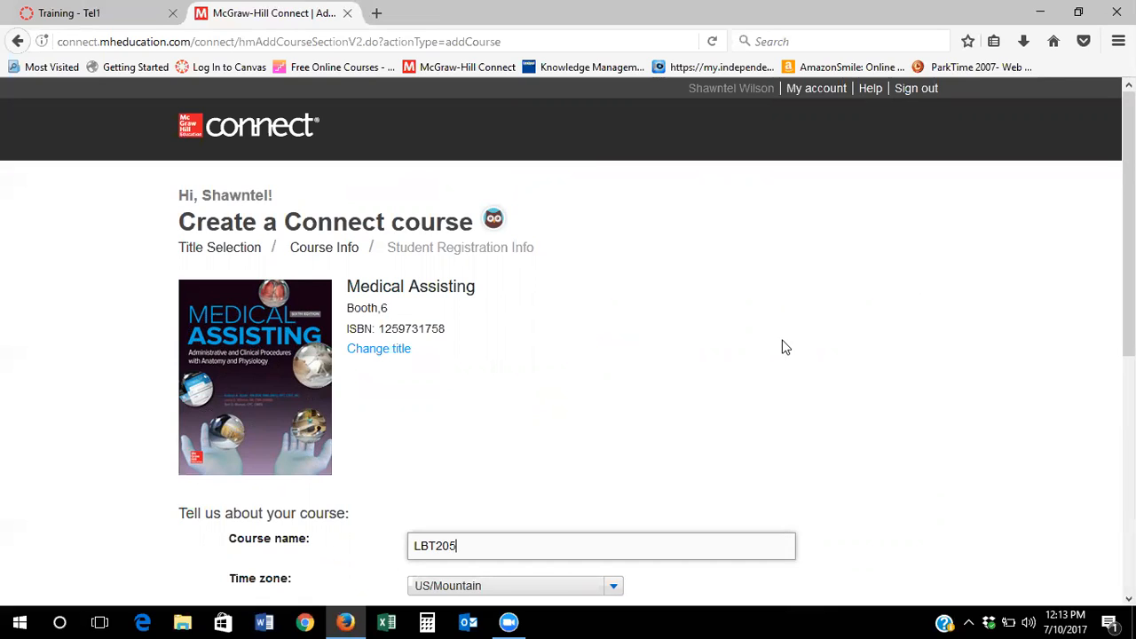
type("Mod 8")
scroll(780, 347, "down", 2)
scroll(824, 332, "down", 2)
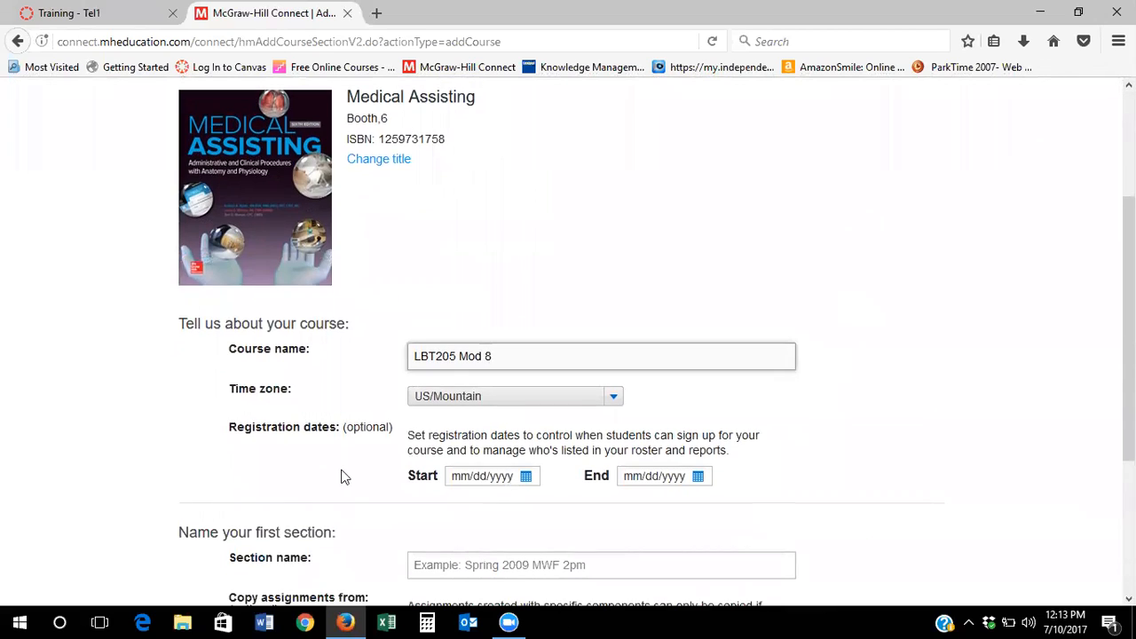
Set the registration dates from 08/07/2017 to 08/31/2017
left_click(526, 477)
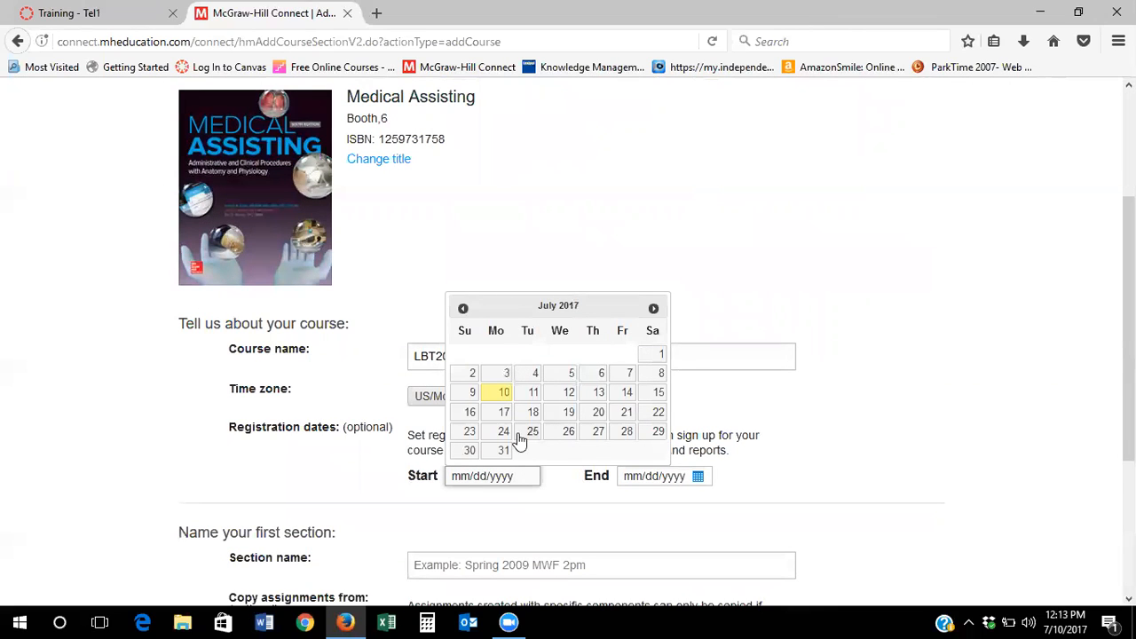
left_click(655, 310)
left_click(500, 379)
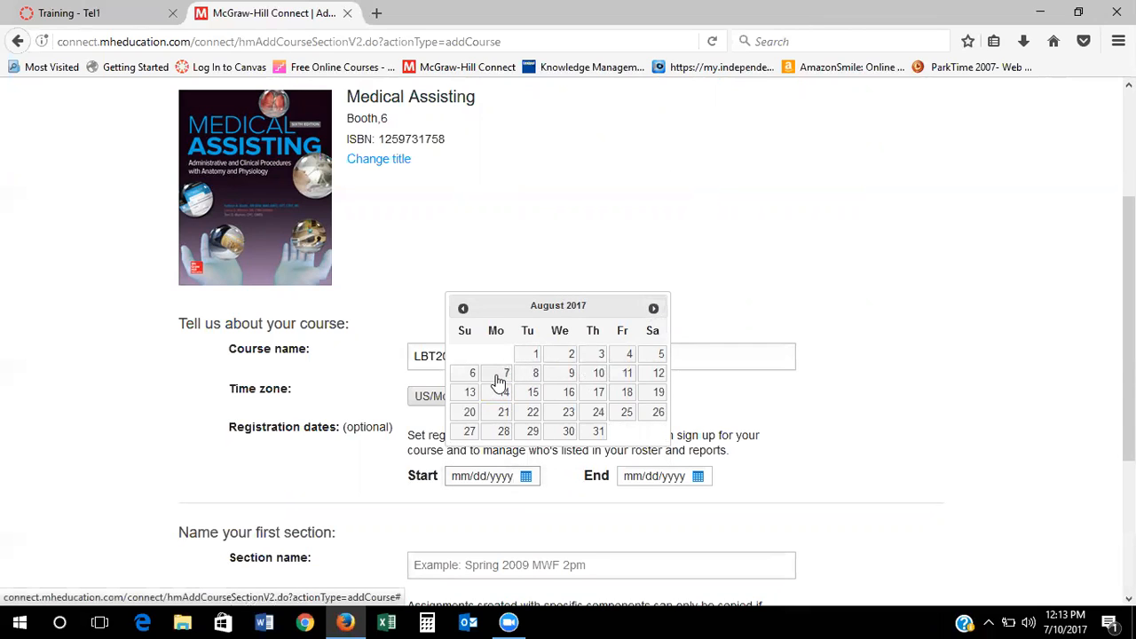
left_click(698, 476)
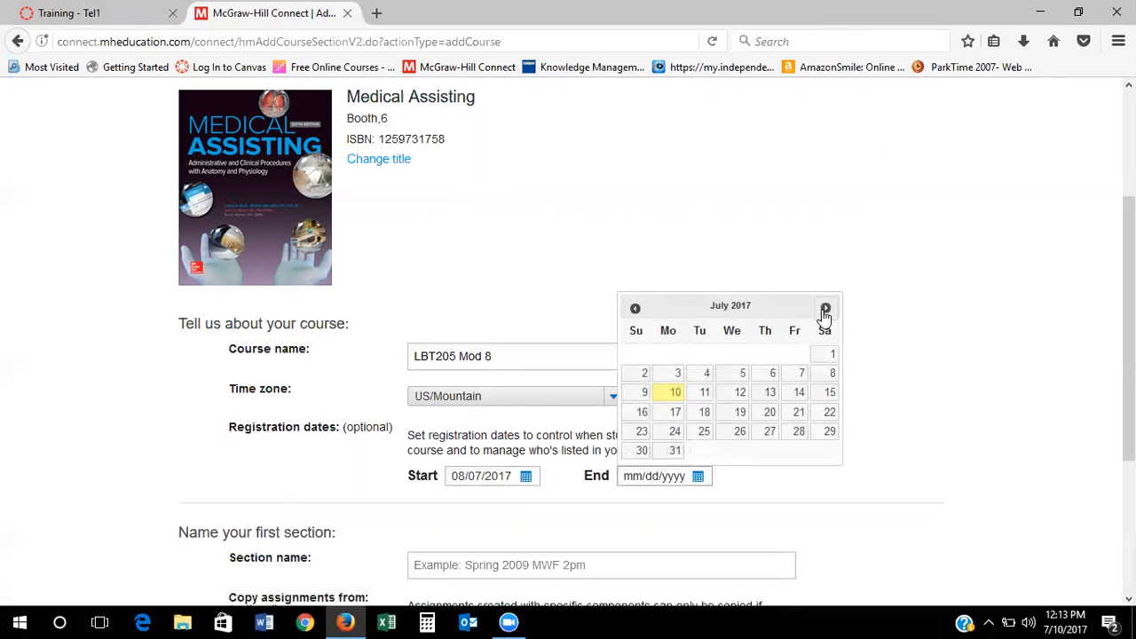
left_click(825, 310)
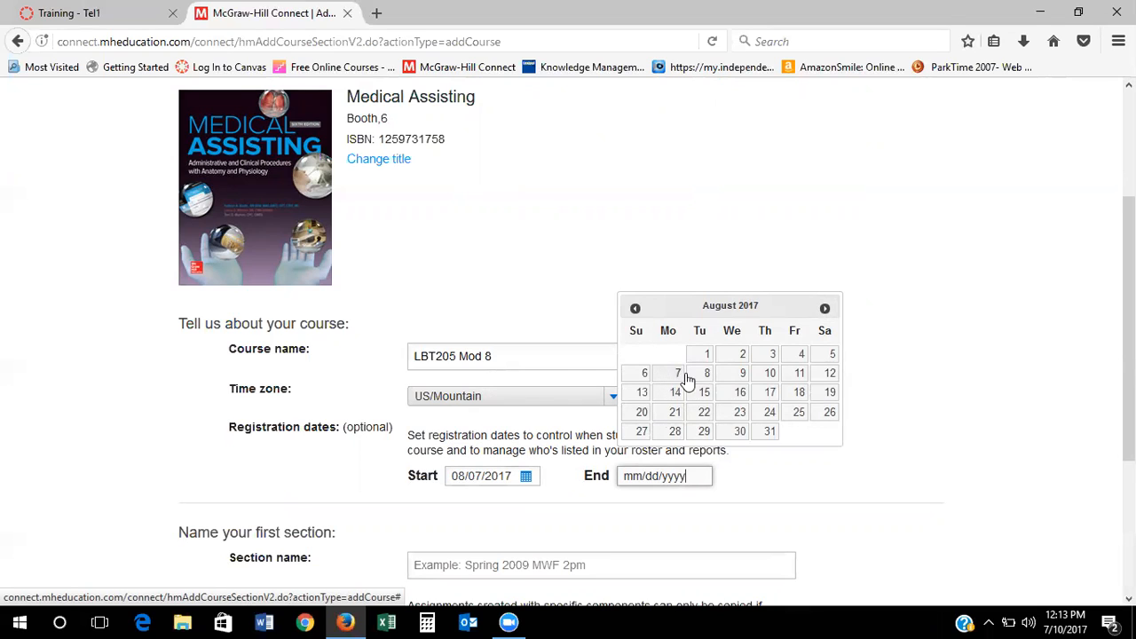
left_click(768, 433)
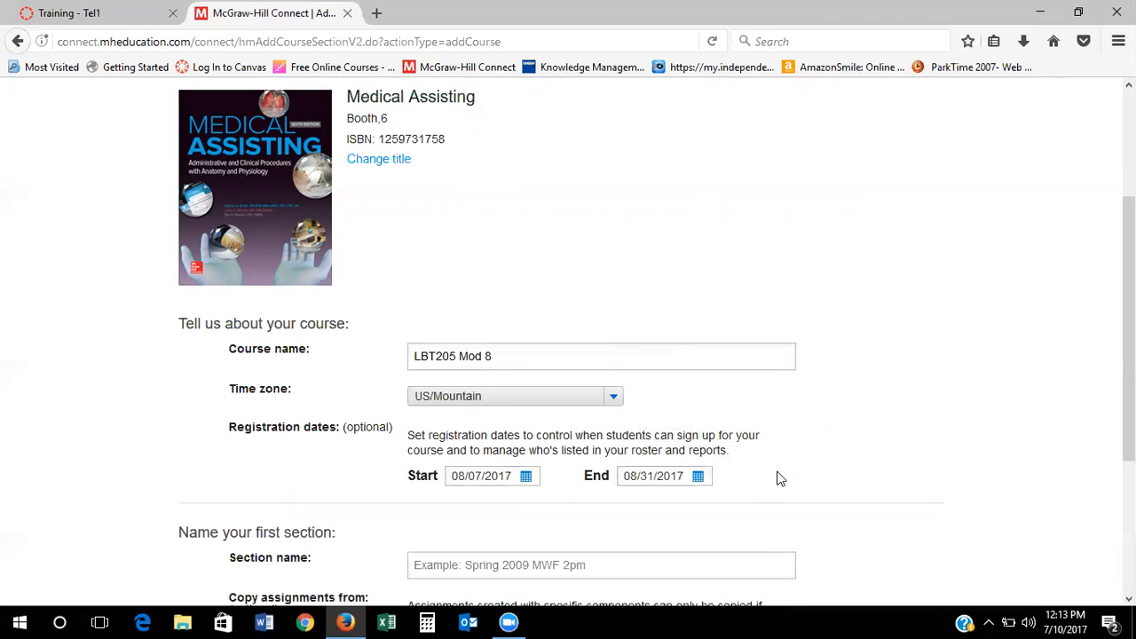
Trim the course name to LBT205, name the first section Mod 8 2017, and create the course
scroll(480, 261, "down", 2)
left_click_drag(499, 262, 457, 264)
key("BackSpace")
left_click(527, 466)
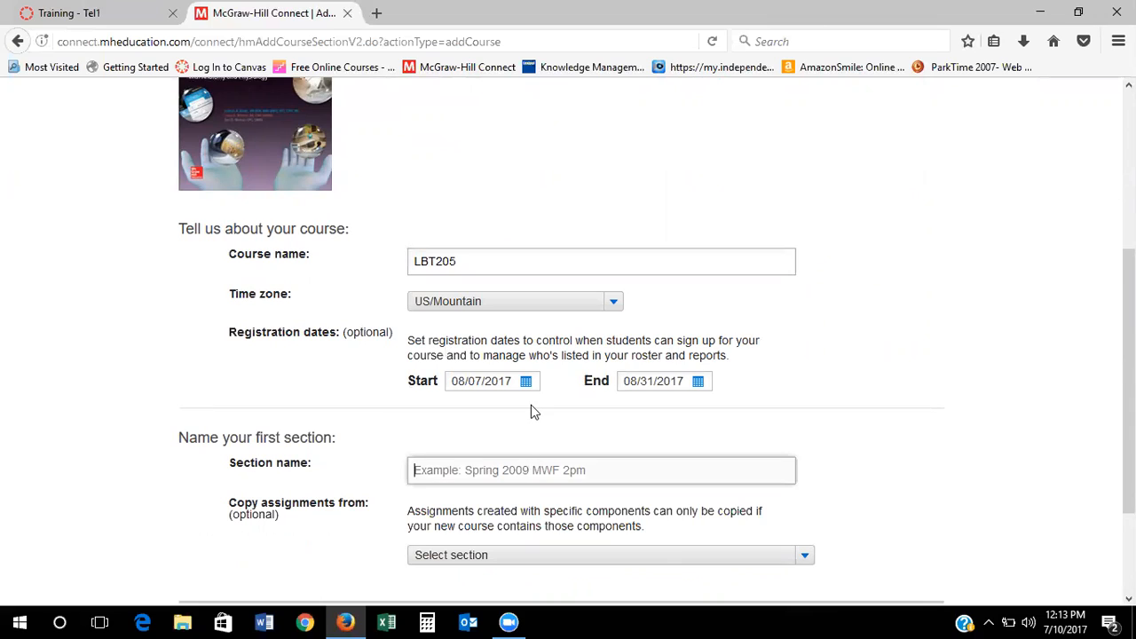
type("Mod")
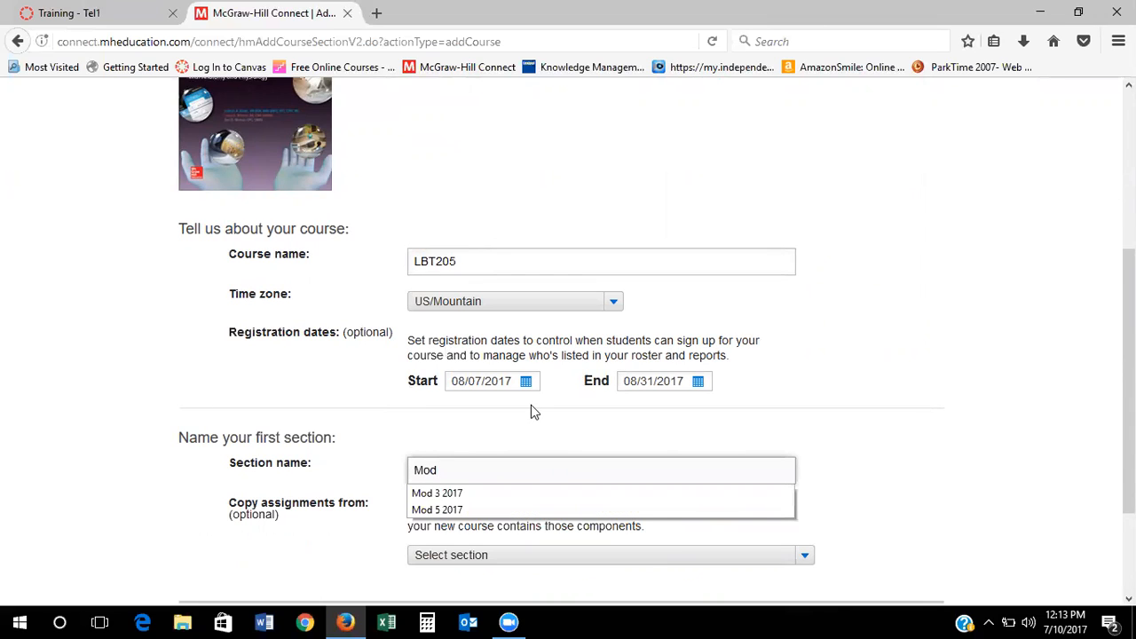
type(" 8 2017")
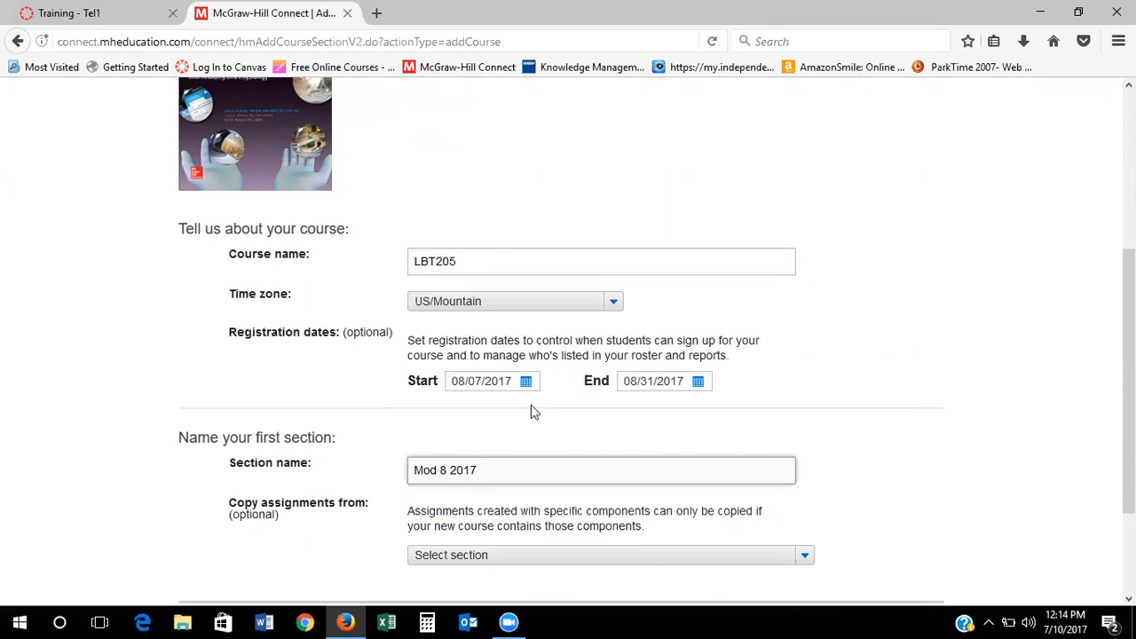
scroll(845, 495, "down", 3)
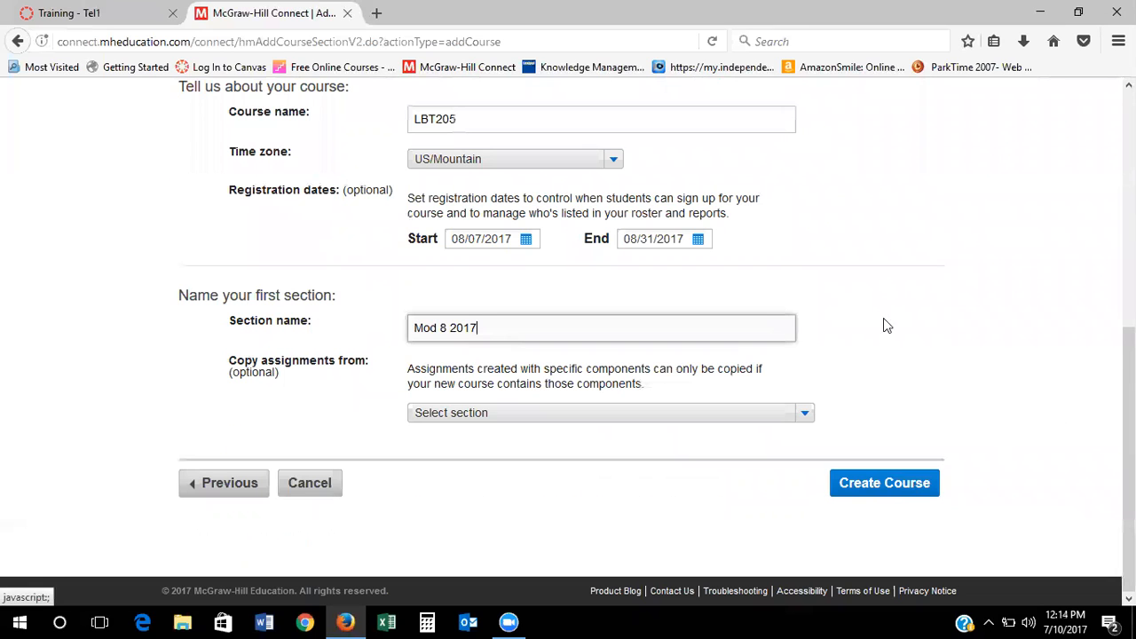
left_click(883, 495)
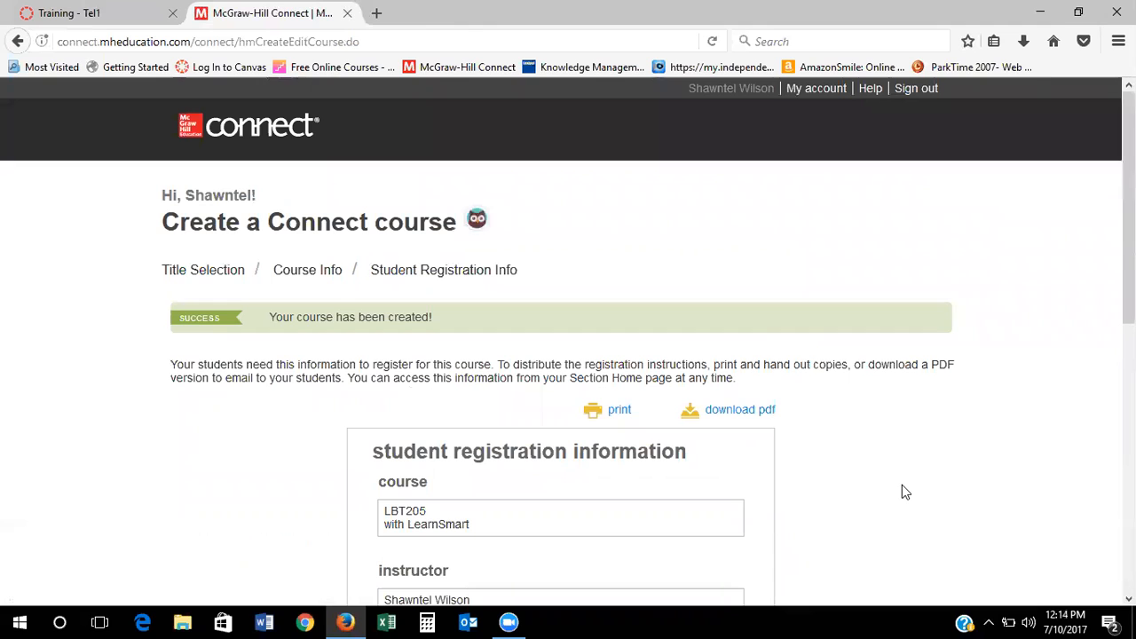
Review the student registration details and continue to the Mod 8 2017 section home
scroll(902, 492, "down", 2)
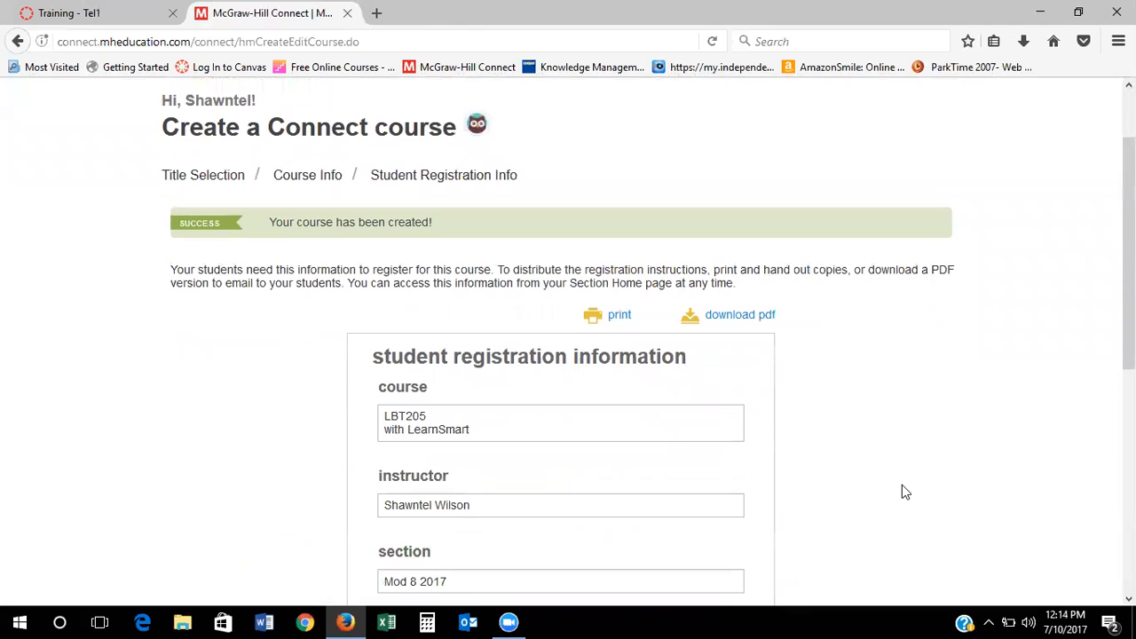
scroll(902, 485, "down", 5)
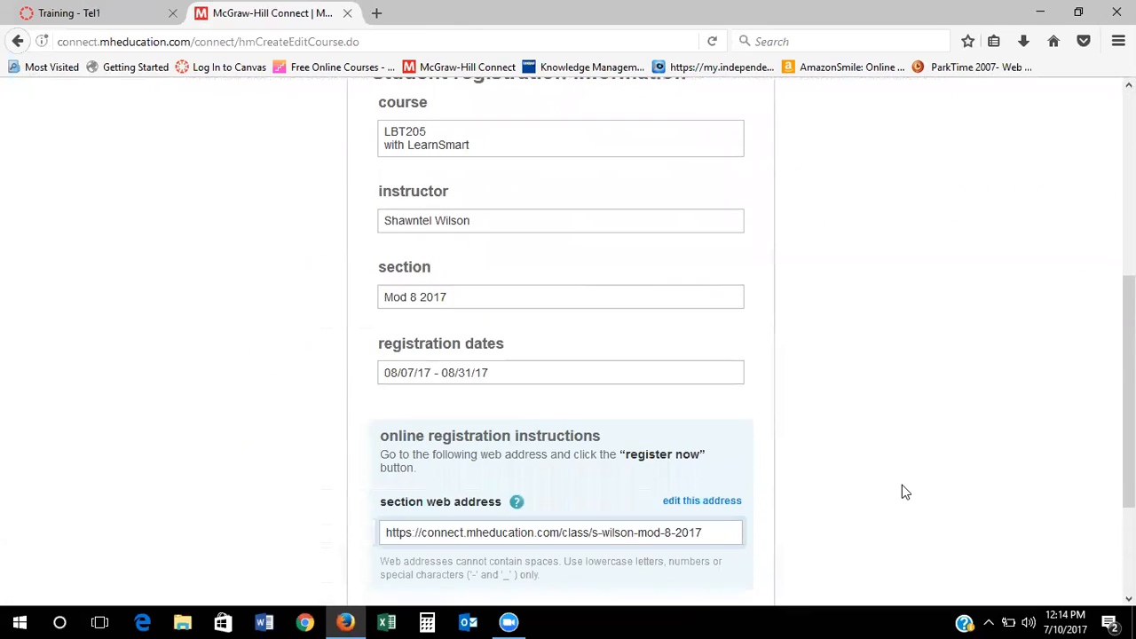
scroll(903, 491, "down", 2)
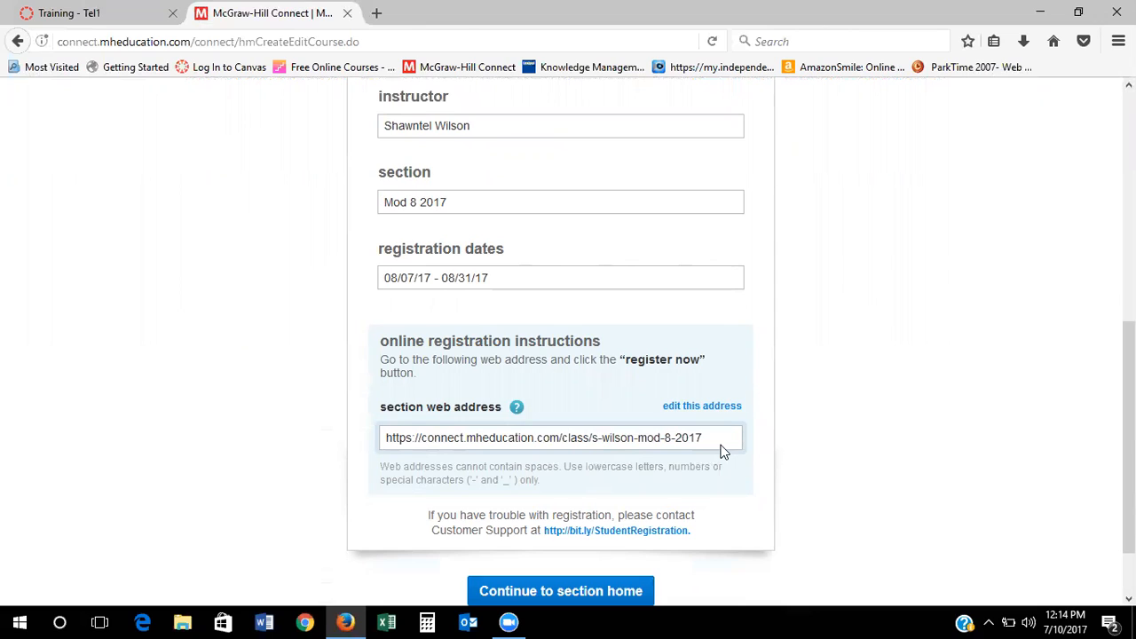
left_click(625, 593)
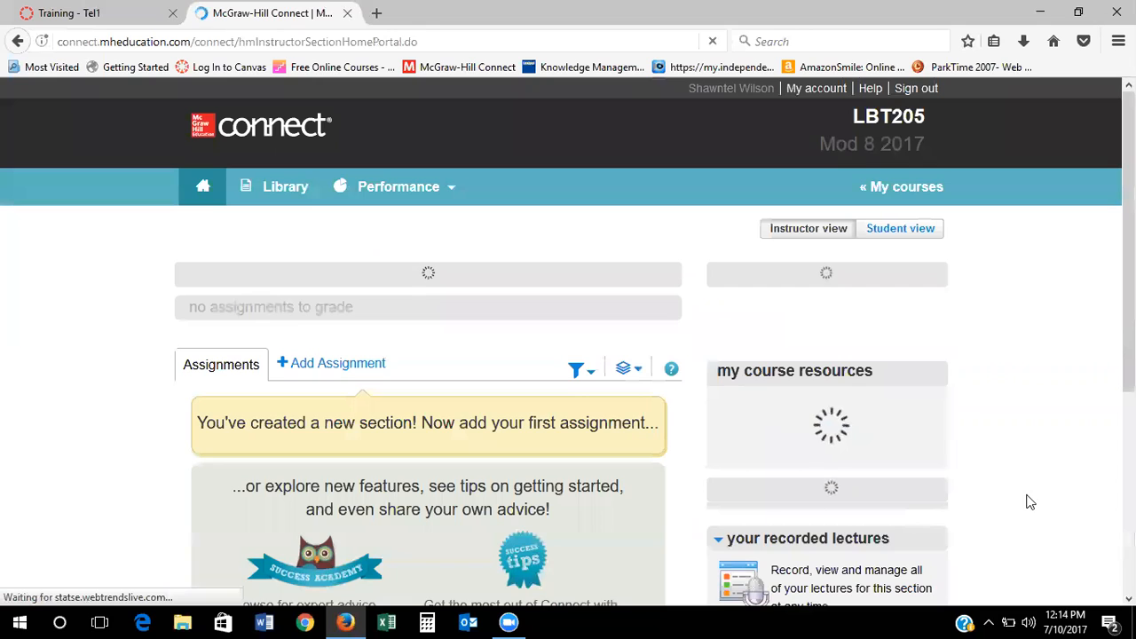
Add an assignment group named Week 1 to the section
scroll(887, 443, "down", 2)
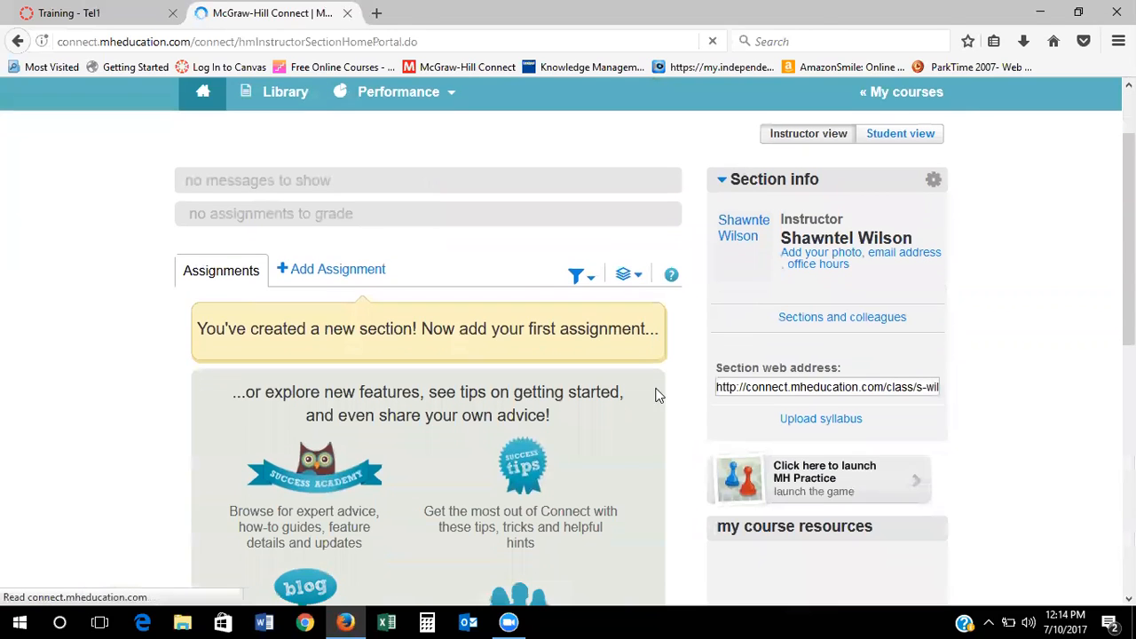
left_click(627, 276)
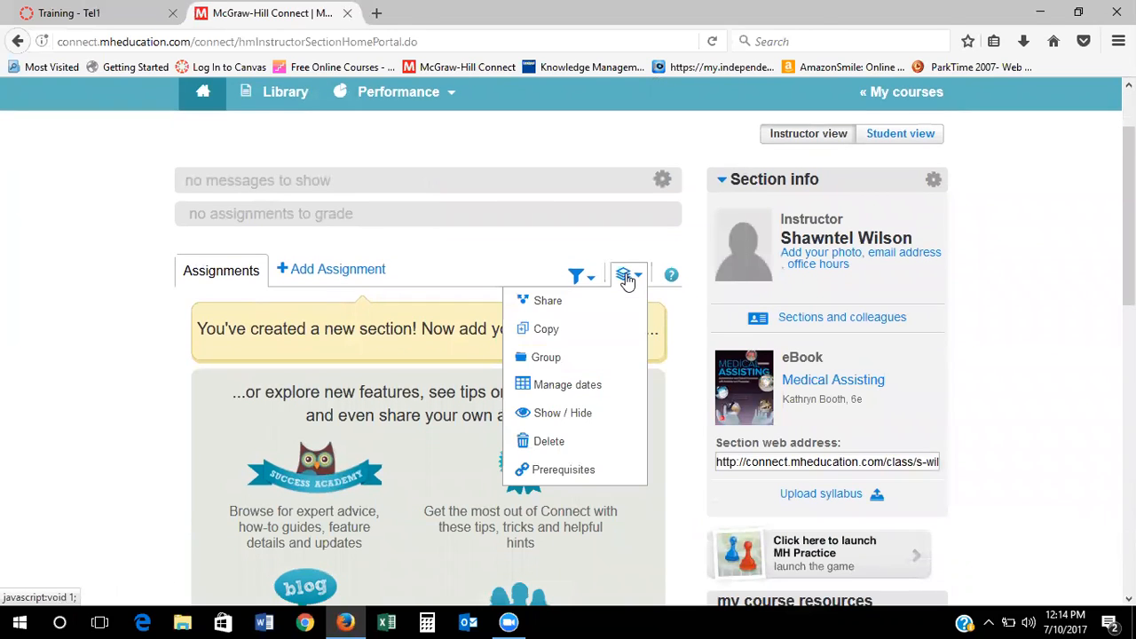
left_click(623, 274)
left_click(623, 275)
mouse_move(566, 368)
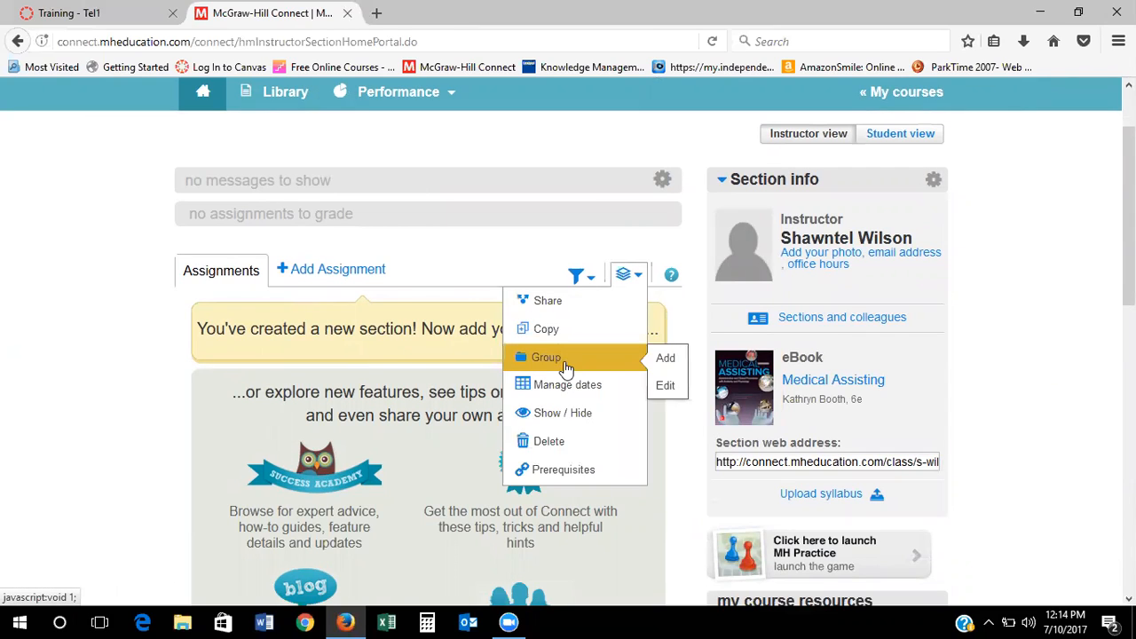
left_click(627, 274)
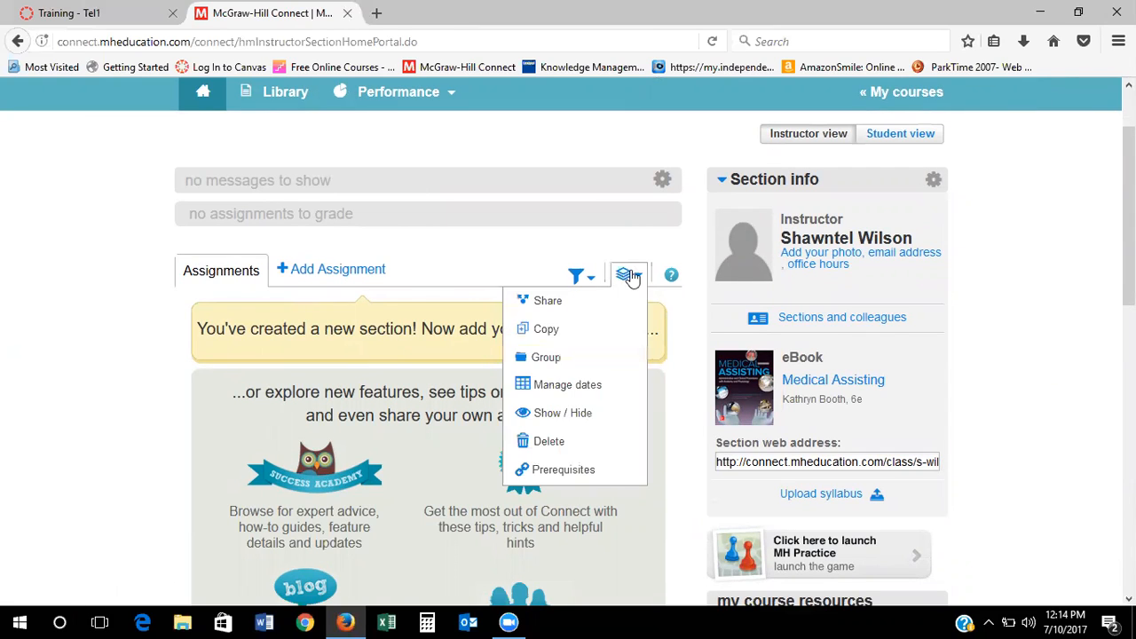
mouse_move(553, 355)
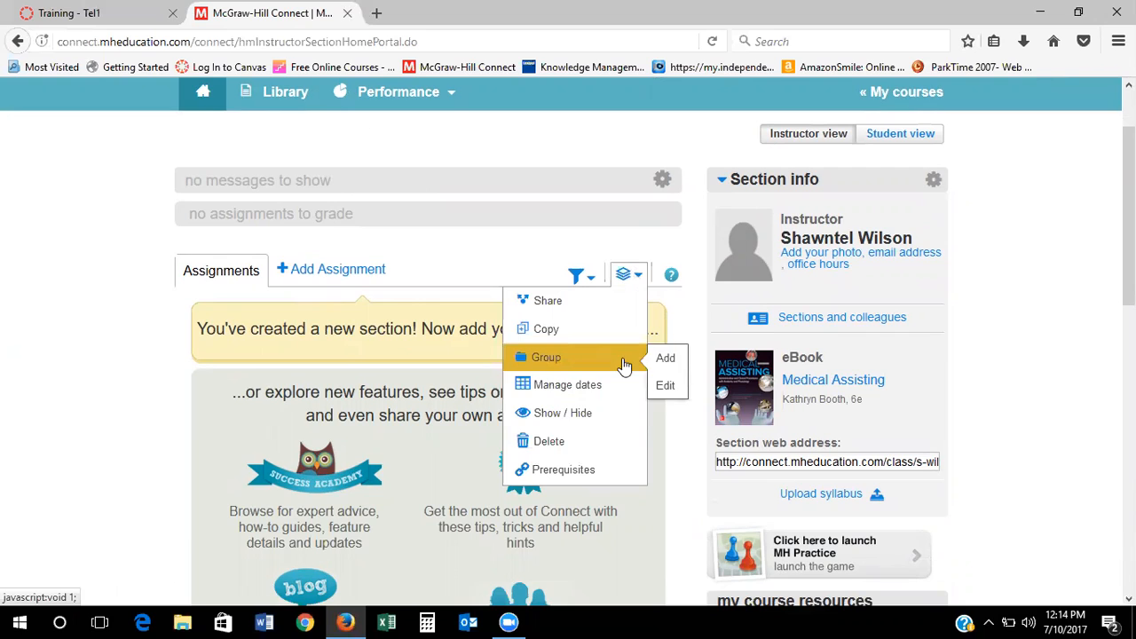
left_click(666, 360)
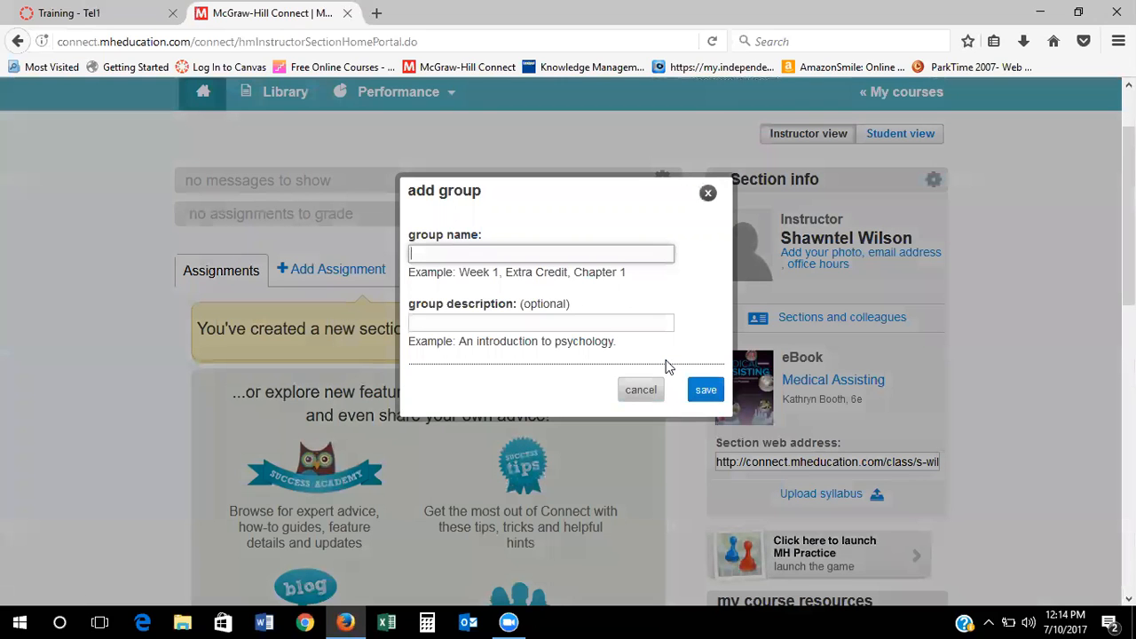
left_click(701, 391)
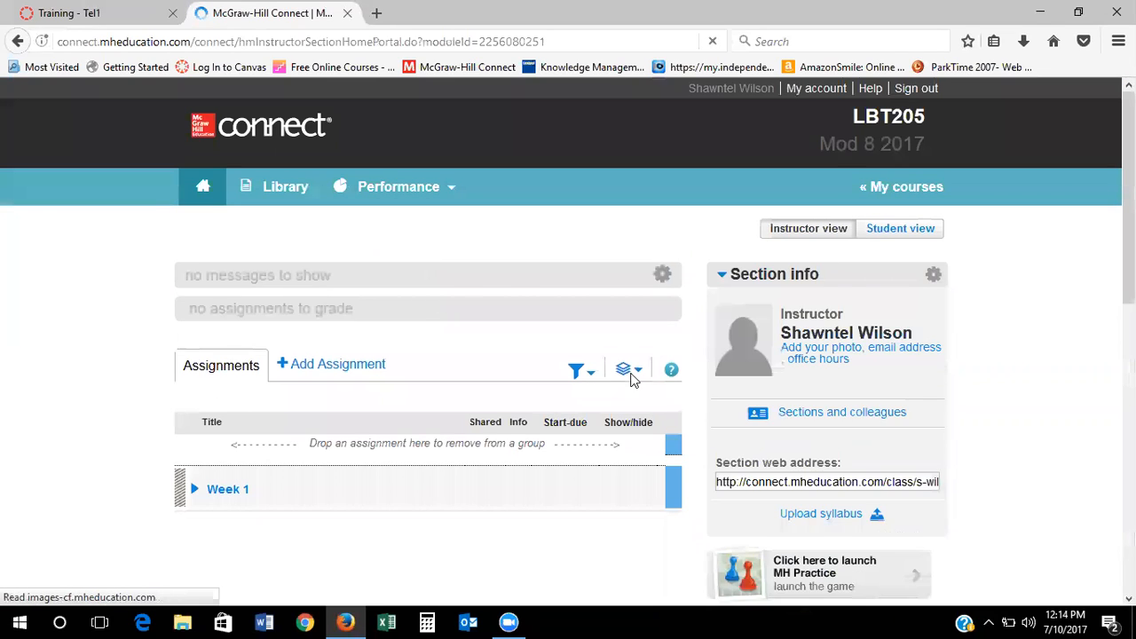
Add a second assignment group named Week 2
left_click(632, 370)
mouse_move(596, 465)
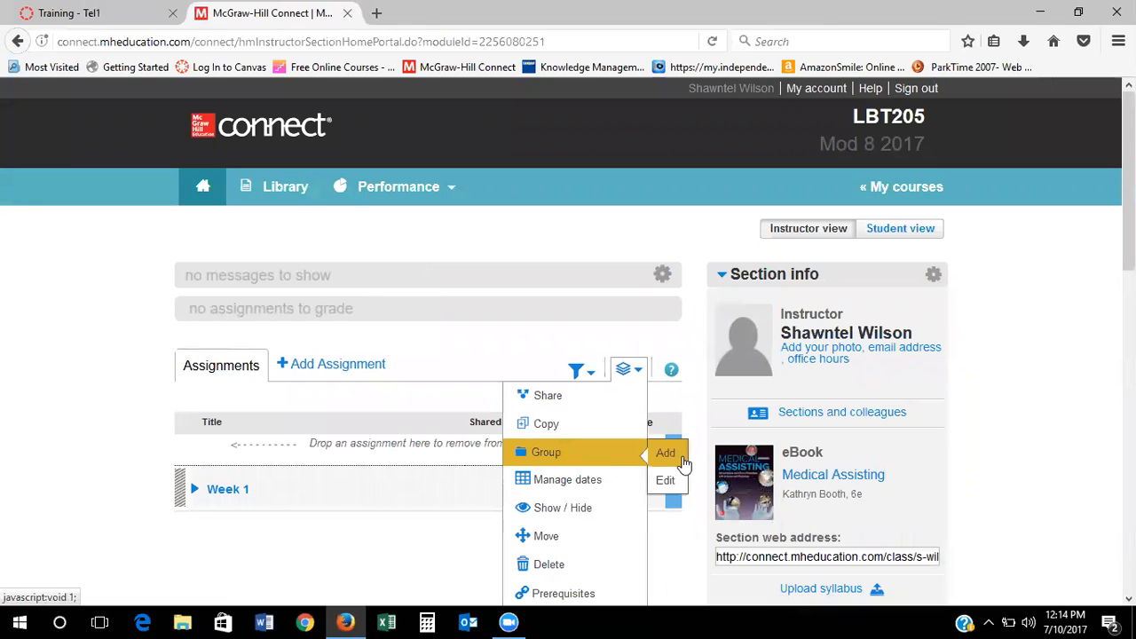
left_click(666, 454)
type("Week 2")
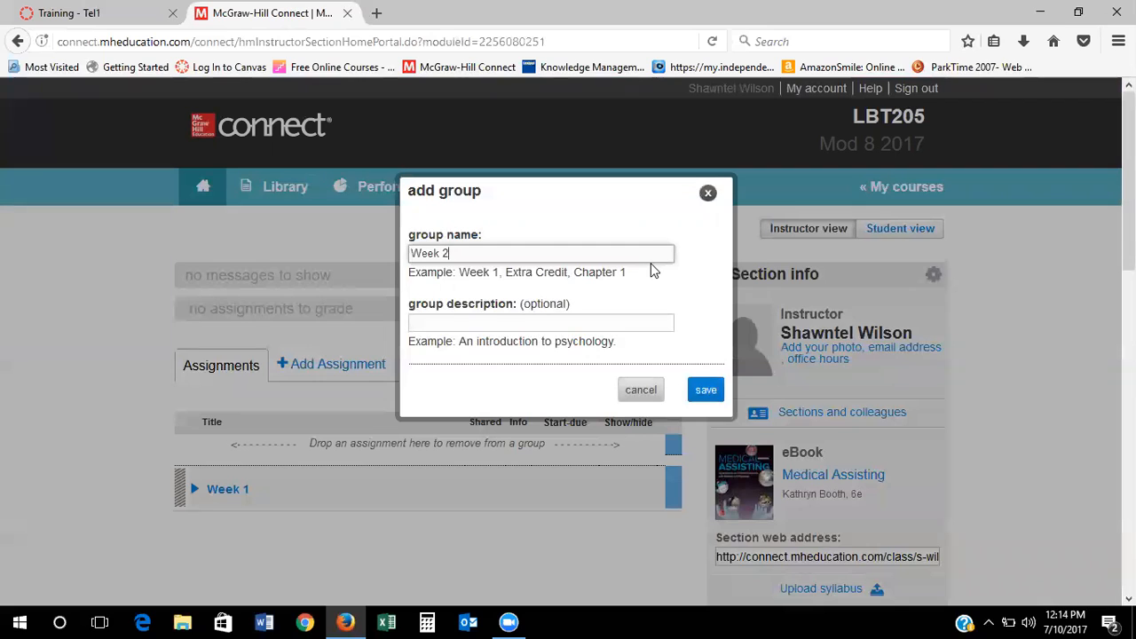
left_click(711, 390)
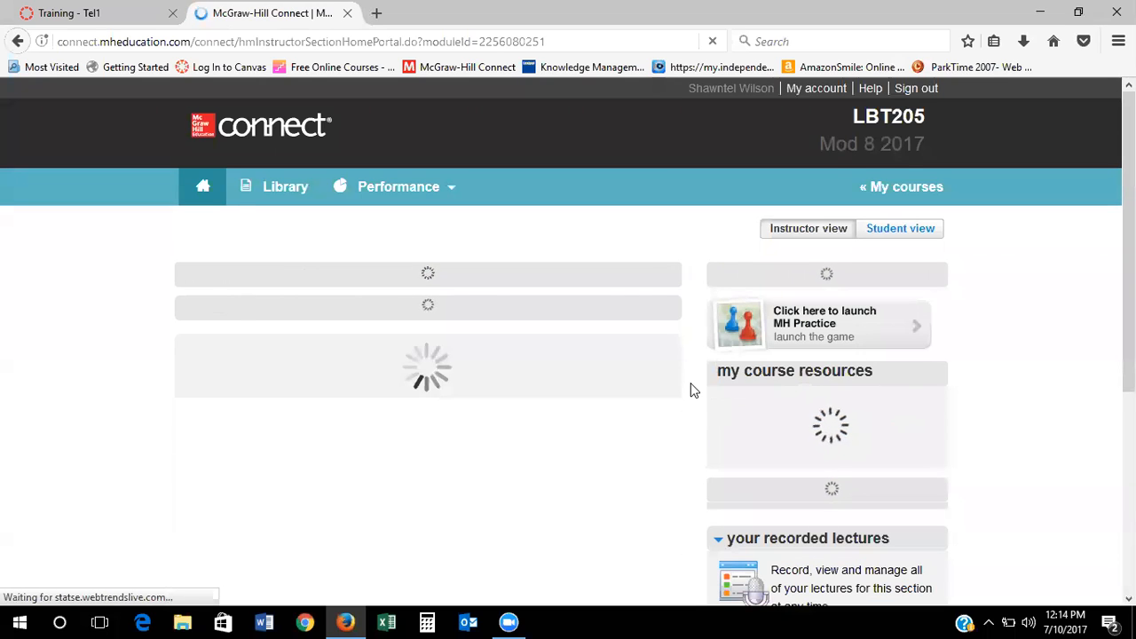
Look over the Add Assignment types, then return to the My courses list
scroll(691, 396, "down", 2)
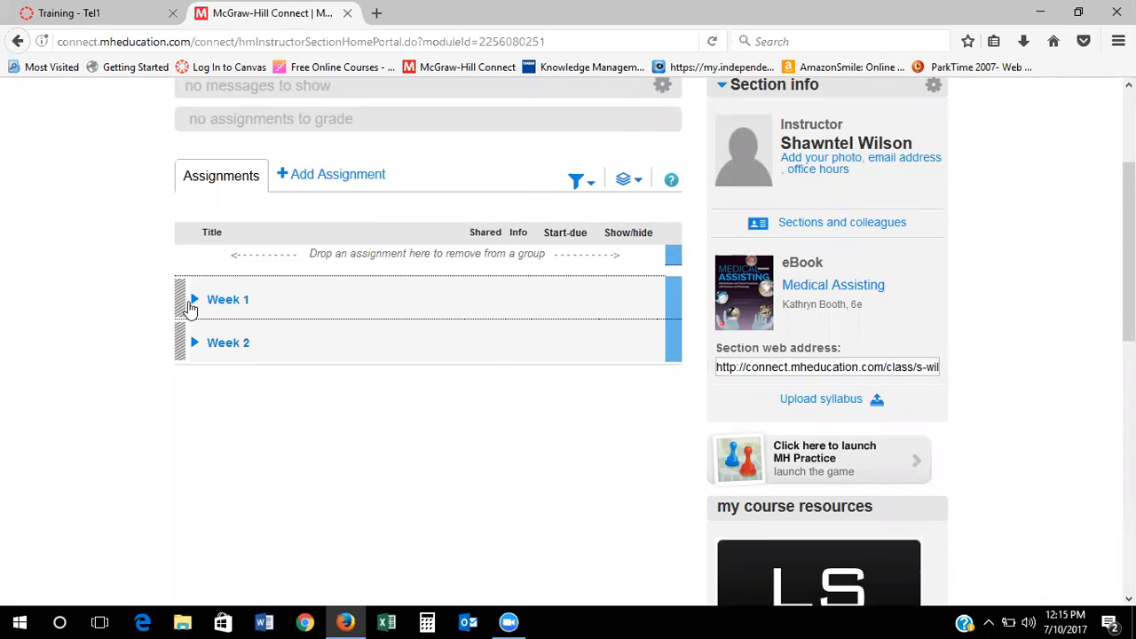
left_click(359, 179)
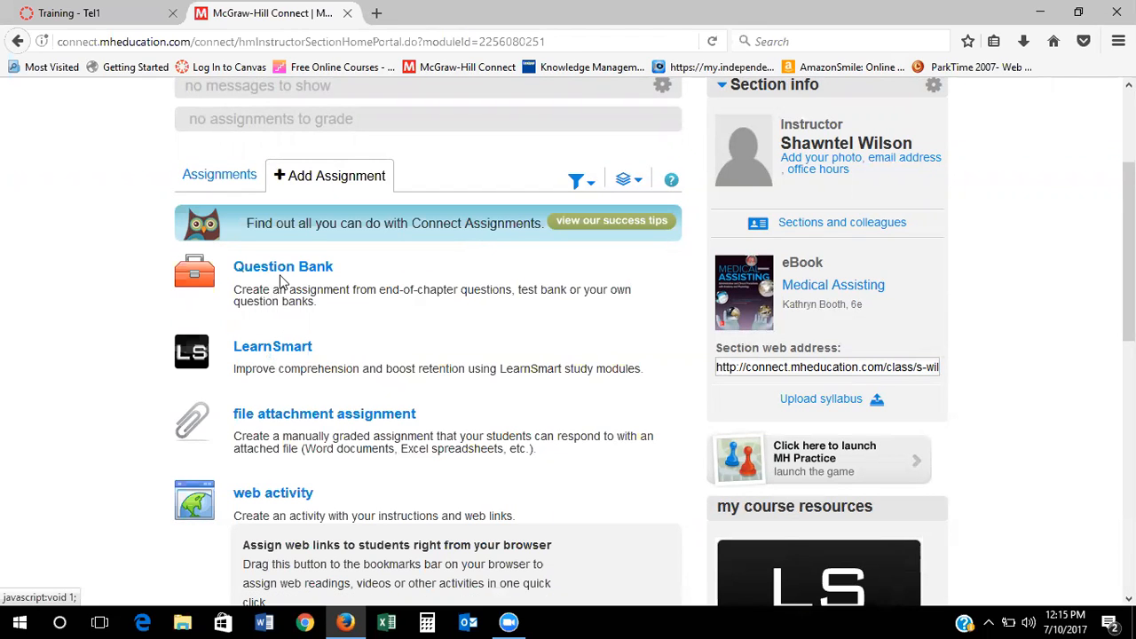
scroll(424, 346, "up", 3)
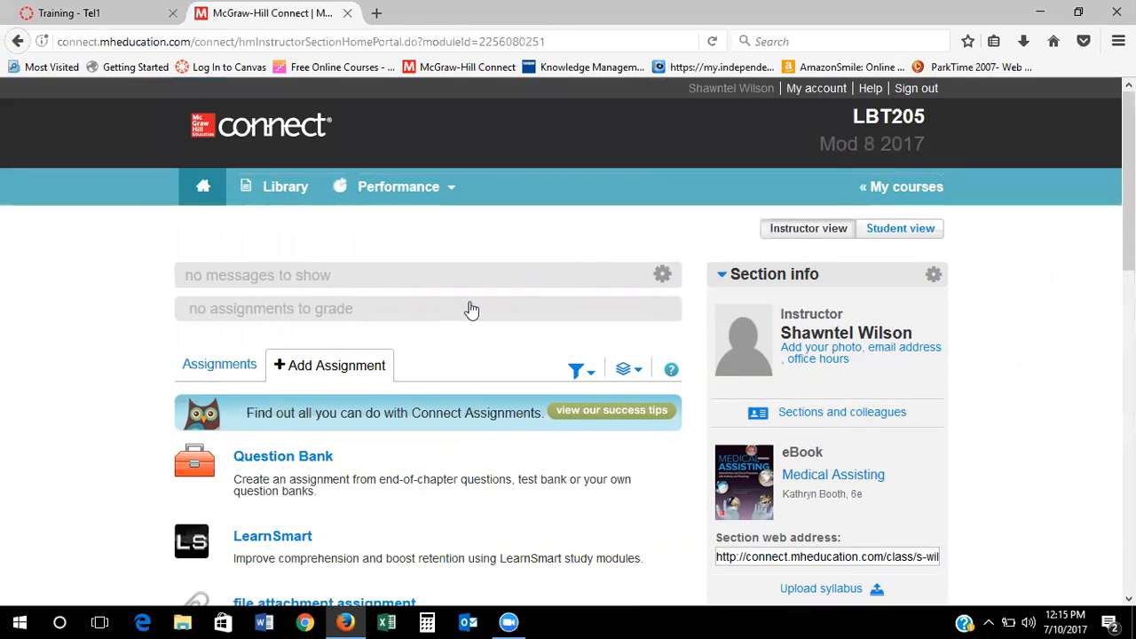
left_click(923, 186)
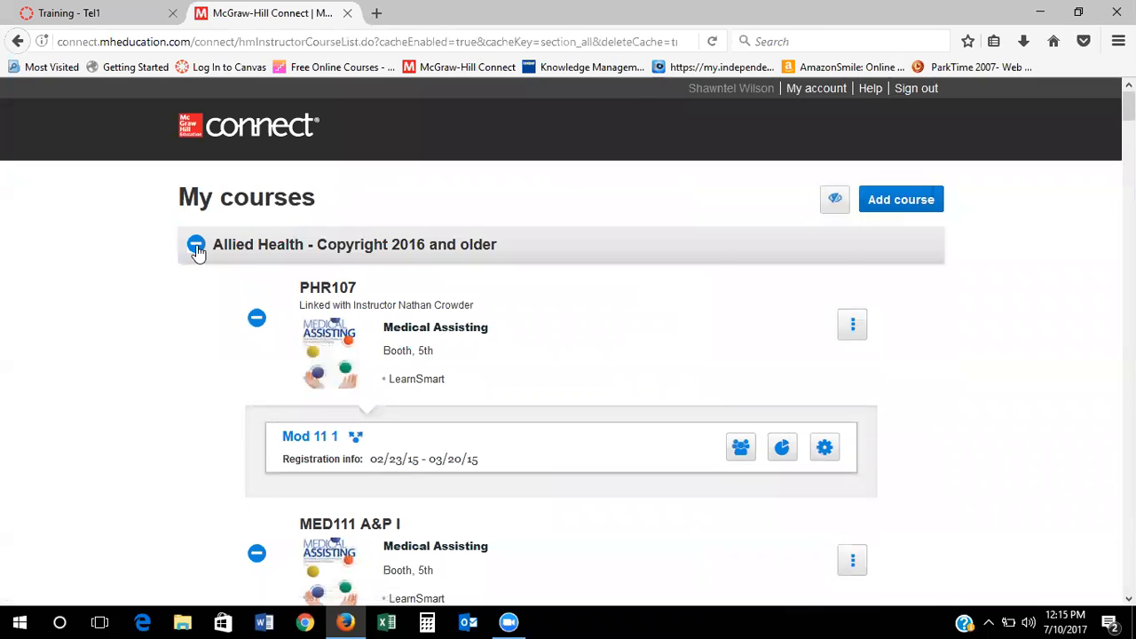
Collapse the Allied Health group and open MED108 Medical Billing's Mod 5 2017 section
left_click(196, 247)
scroll(995, 297, "down", 2)
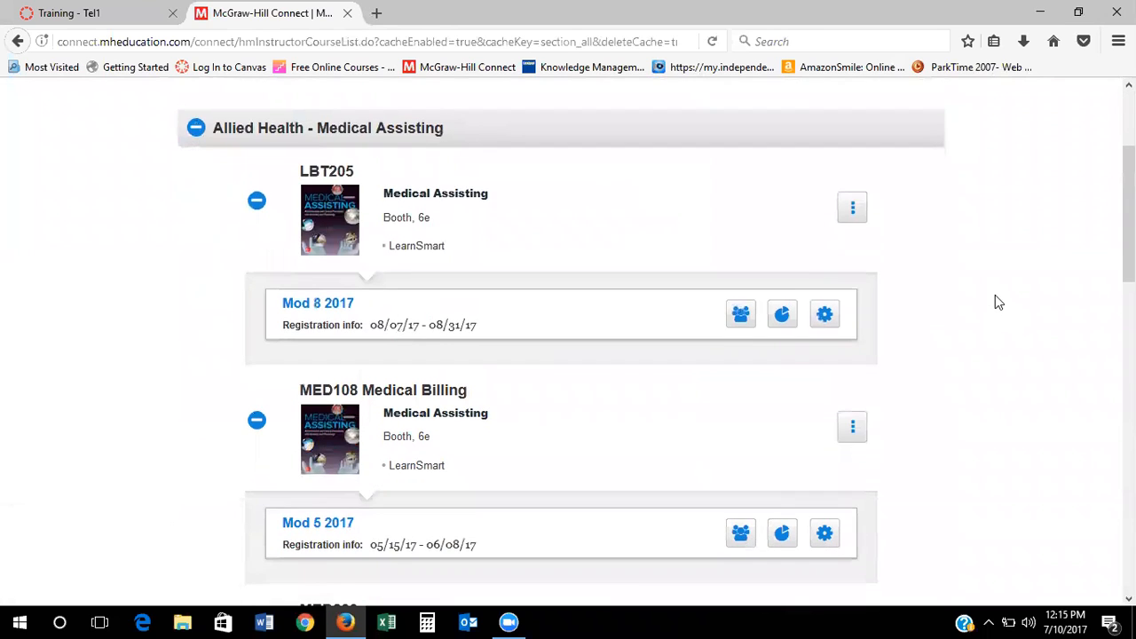
scroll(995, 297, "down", 2)
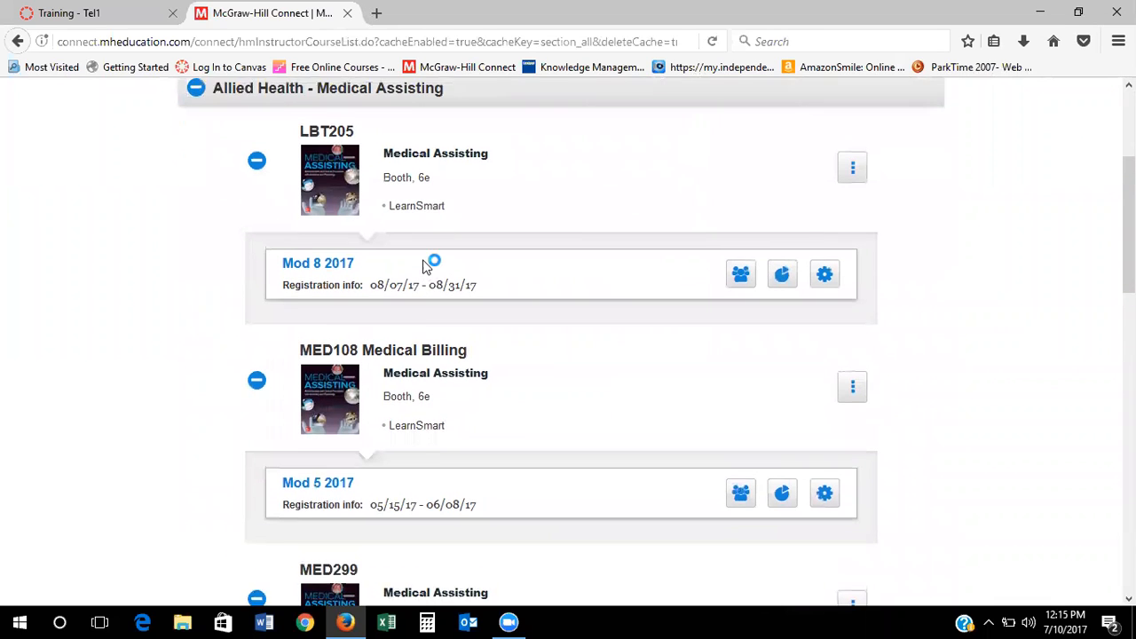
scroll(424, 266, "down", 2)
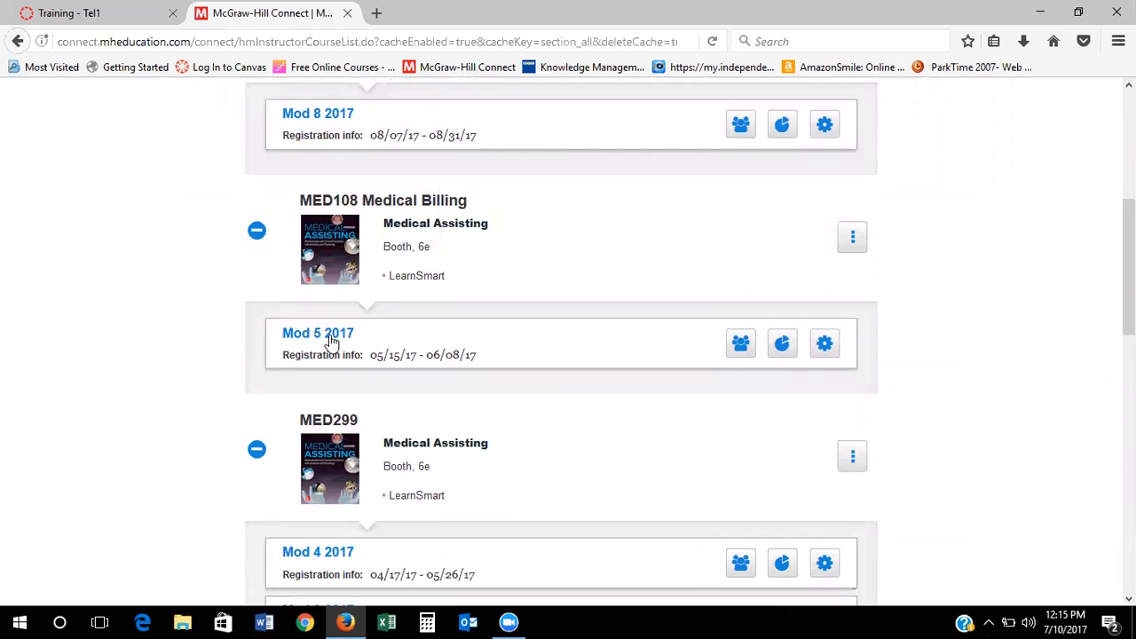
left_click(331, 342)
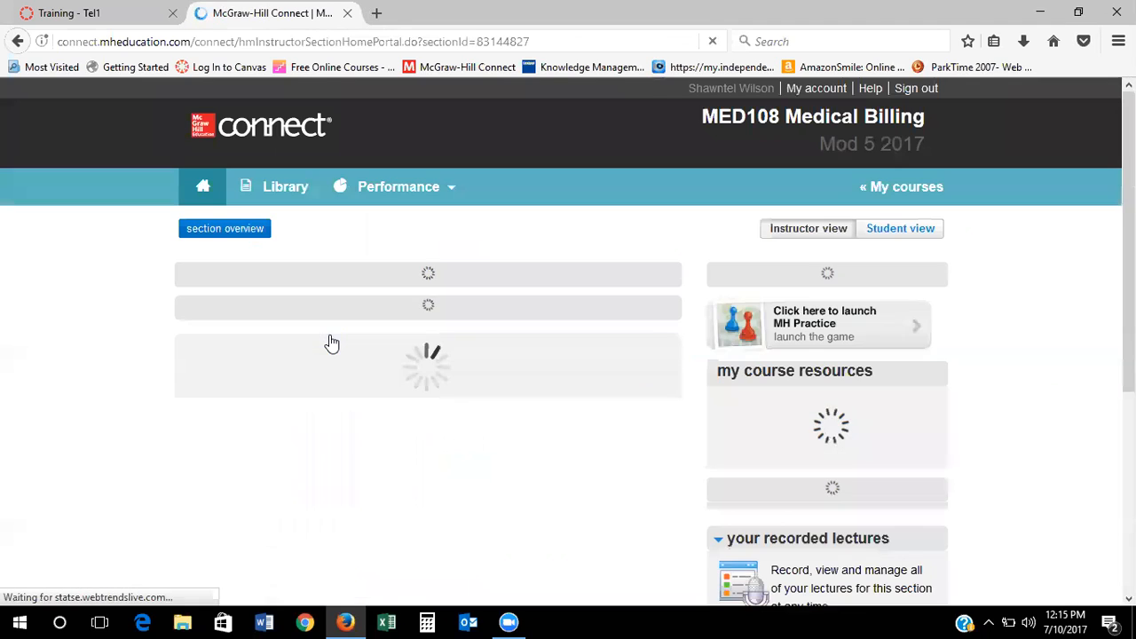
Expand Week 1 of MED108 Mod 5 2017 to review its assignments
scroll(441, 362, "down", 3)
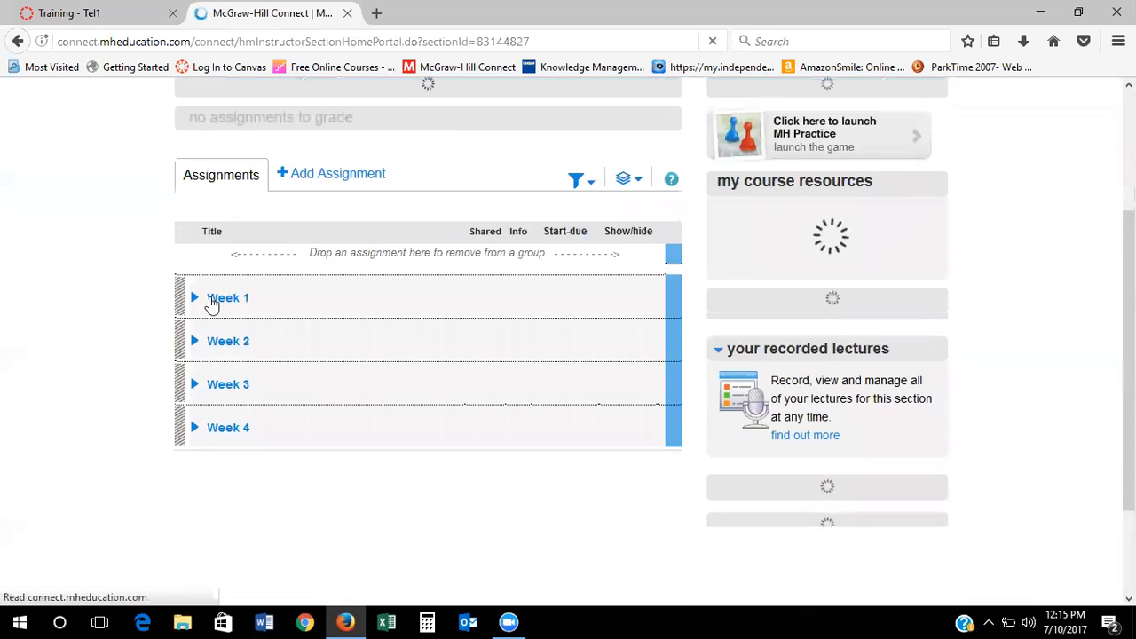
left_click(196, 302)
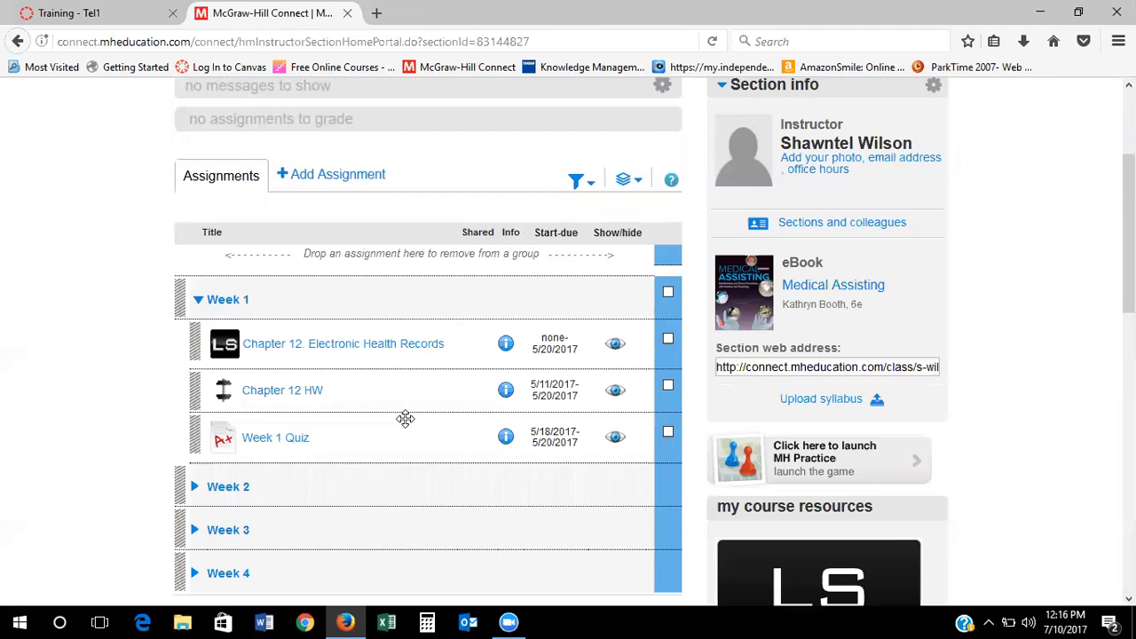
scroll(406, 419, "up", 3)
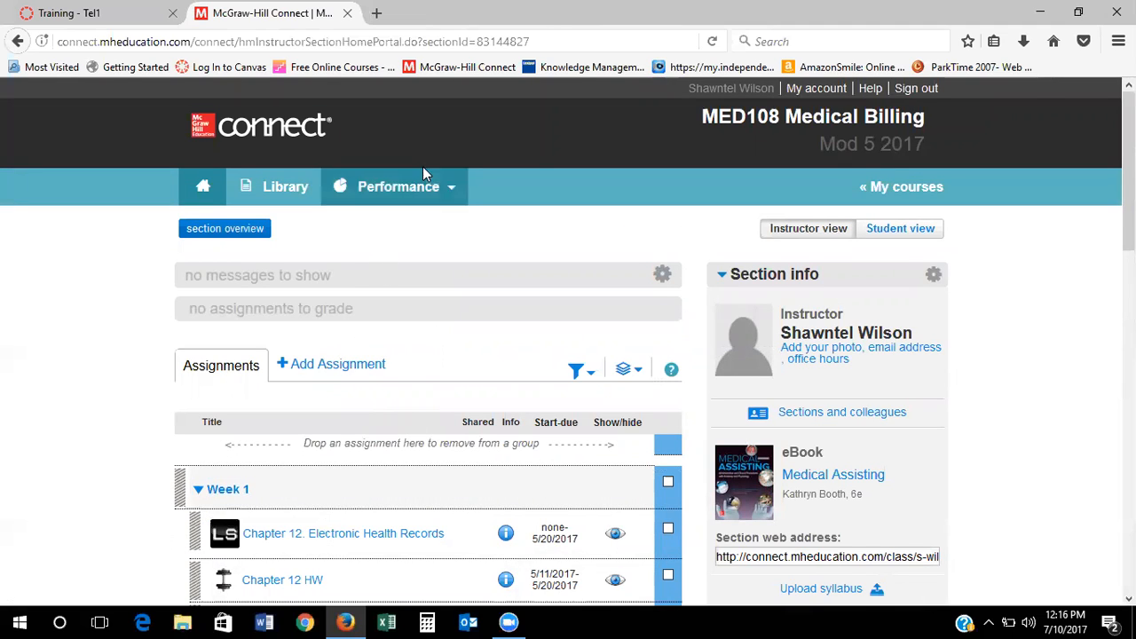
Open the Assignment results report from Performance > Reports
left_click(414, 199)
mouse_move(411, 223)
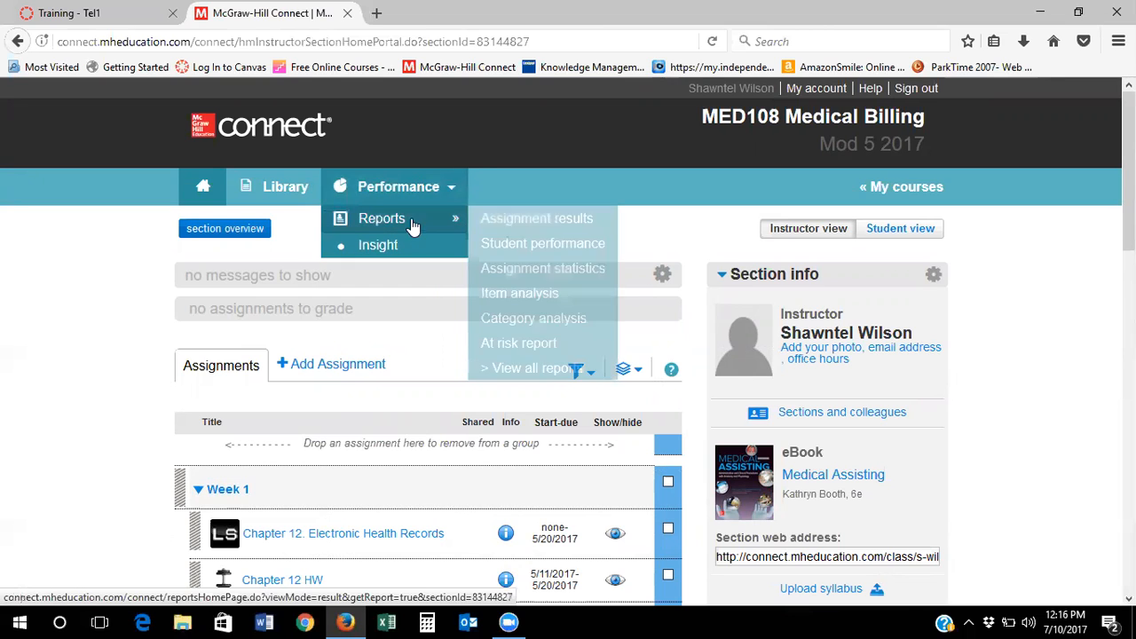
left_click(501, 219)
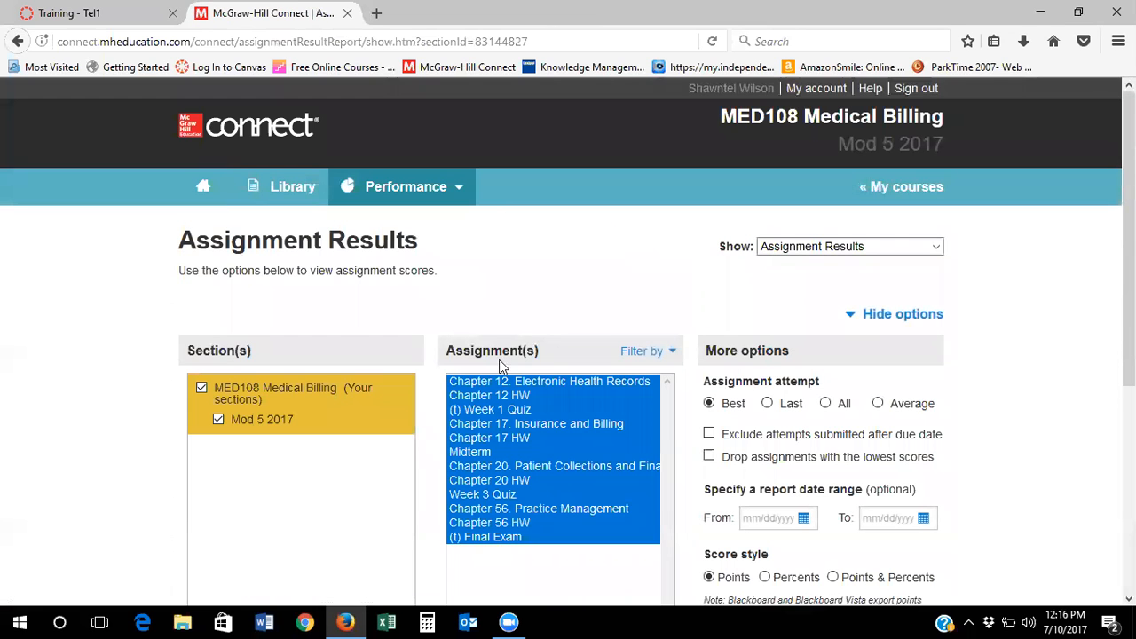
View the Assignment results report for Chapter 12. Electronic Health Records only, then go back to the section home
left_click(547, 382)
scroll(613, 433, "down", 5)
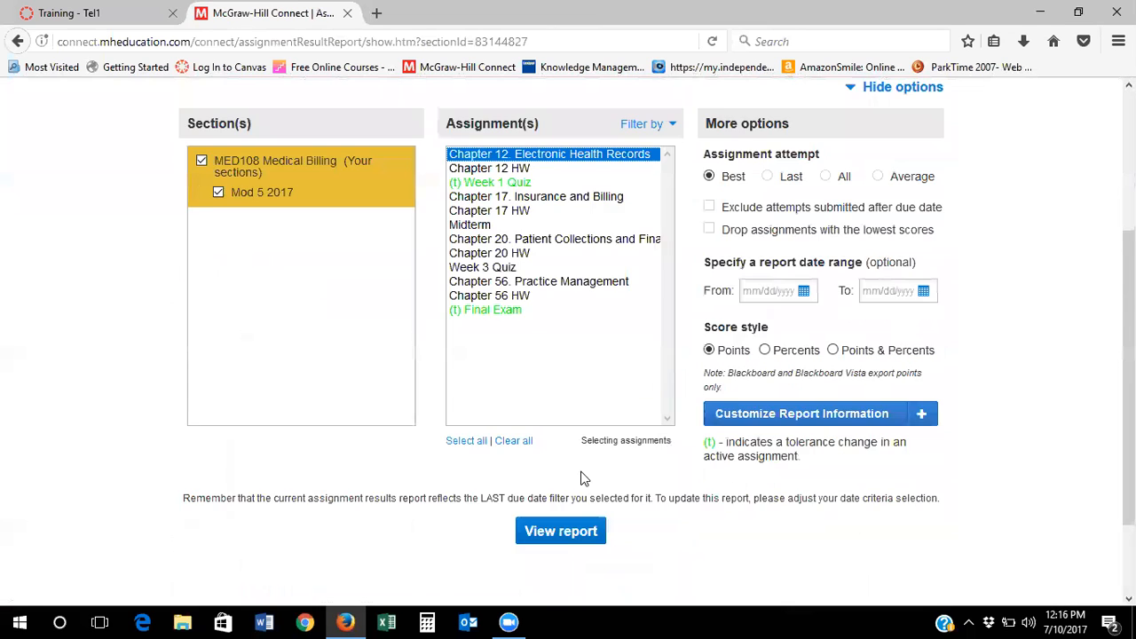
left_click(578, 424)
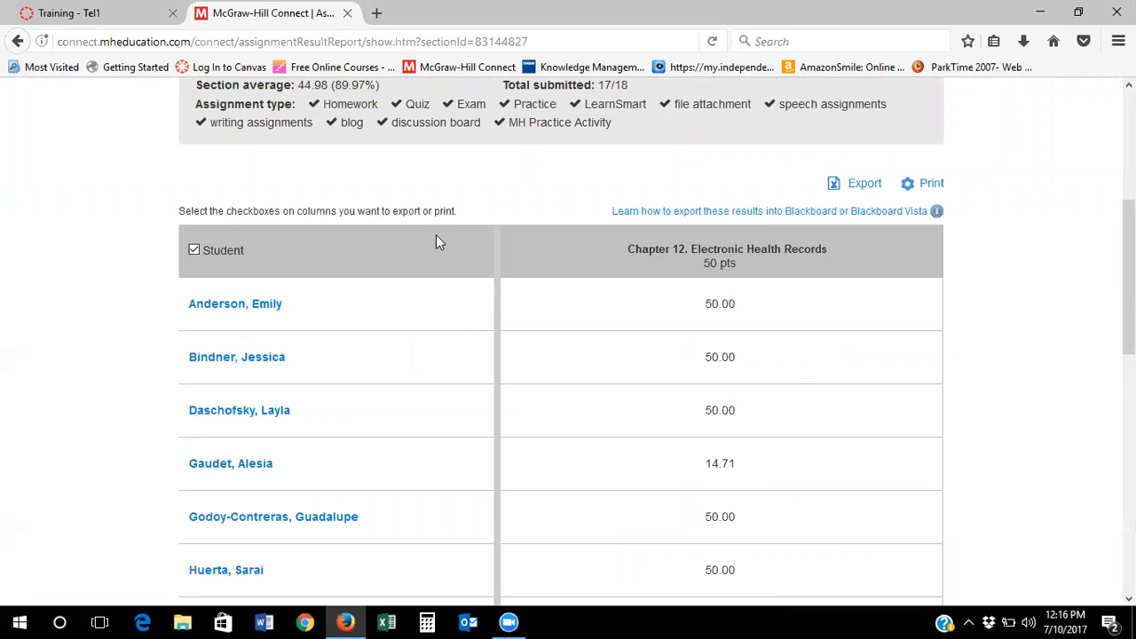
scroll(46, 88, "up", 4)
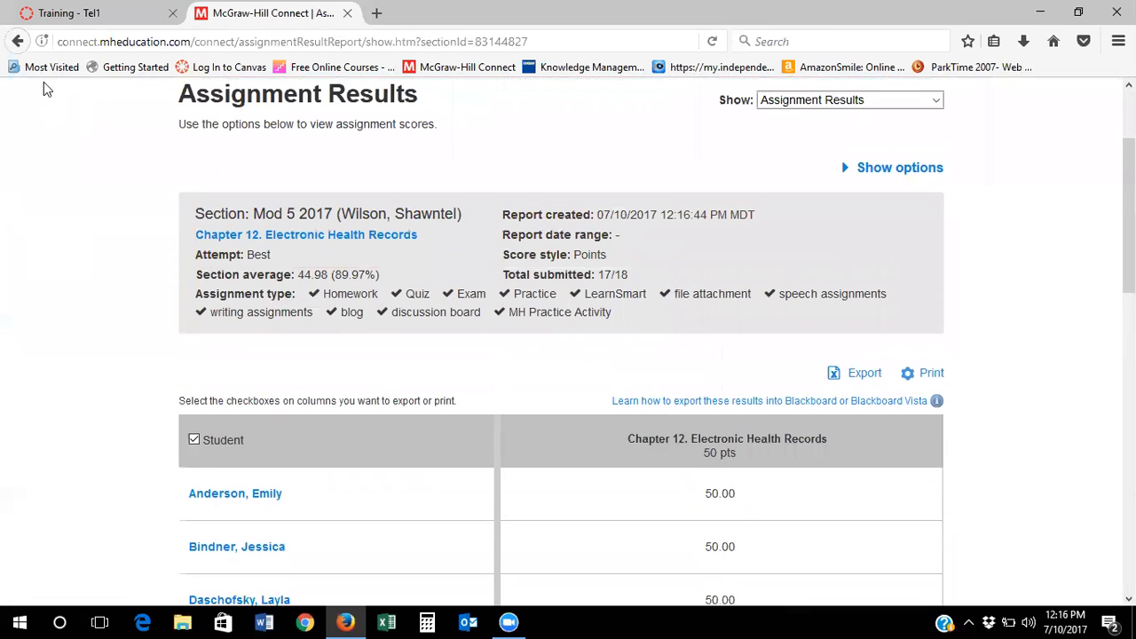
left_click(18, 42)
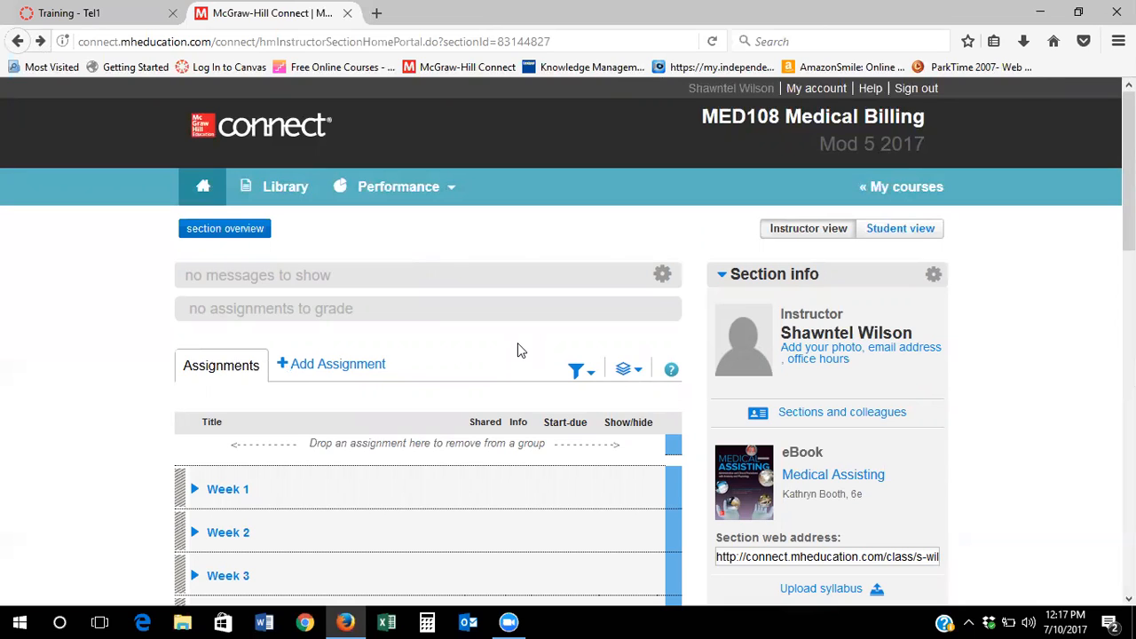
Go to My courses and open the LBT205 Mod 8 2017 section
left_click(939, 191)
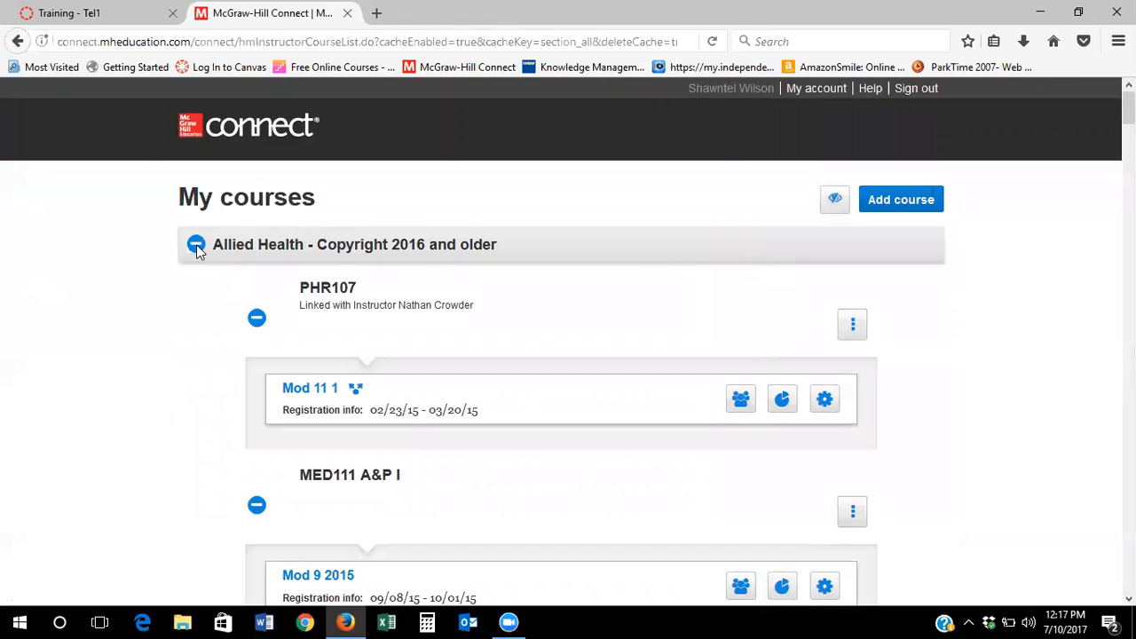
scroll(651, 273, "down", 10)
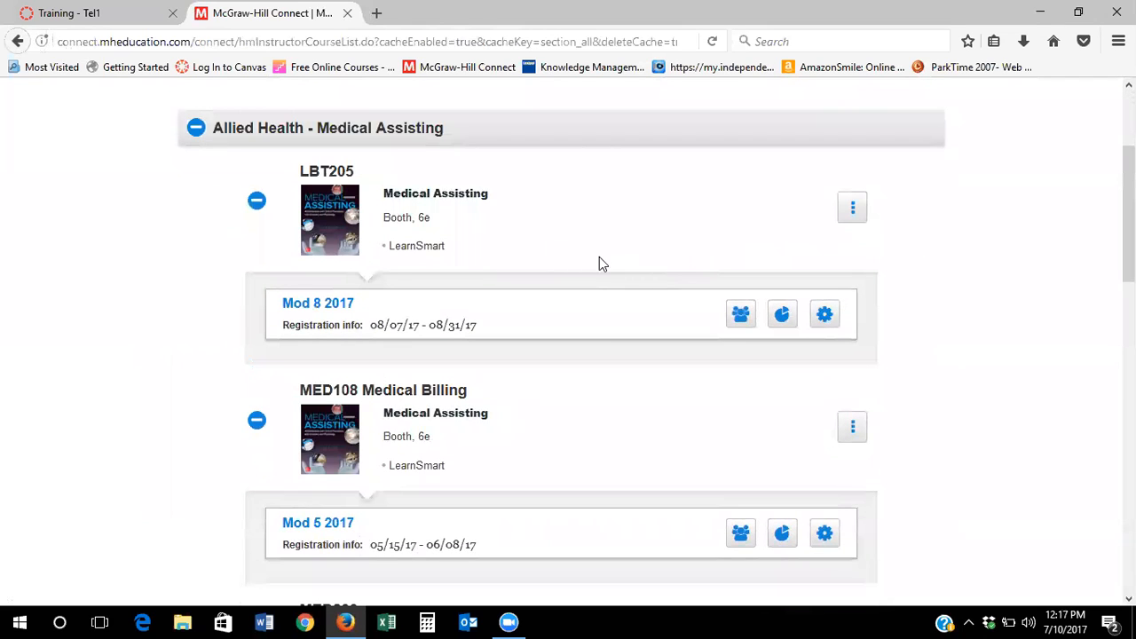
left_click(317, 304)
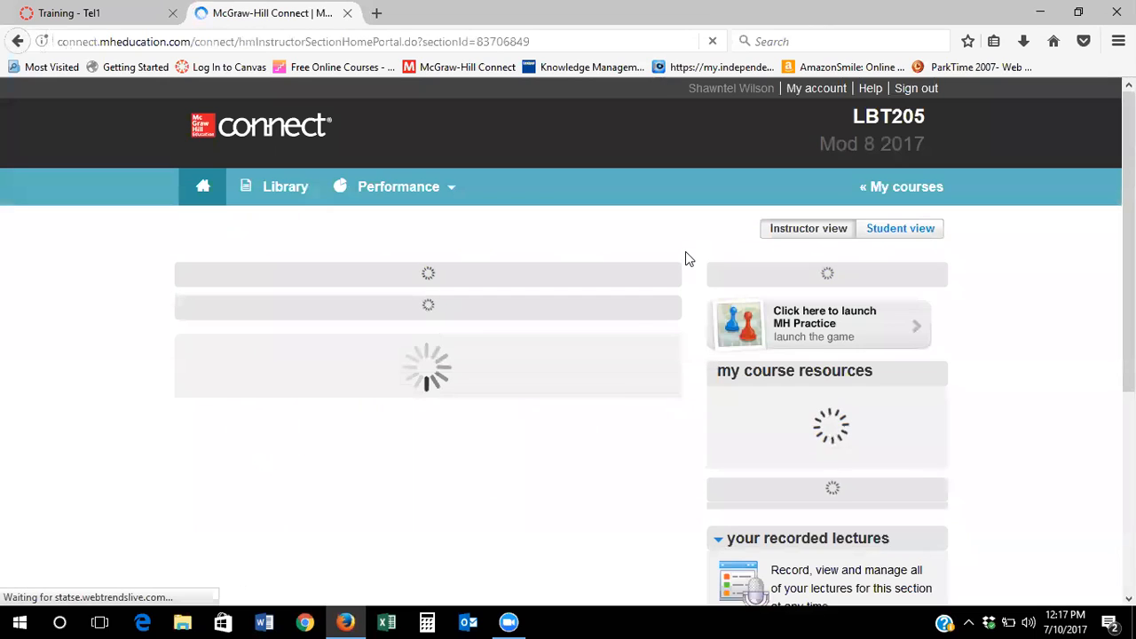
Select the full section web address of LBT205 Mod 8 2017 for copying
scroll(1054, 316, "down", 3)
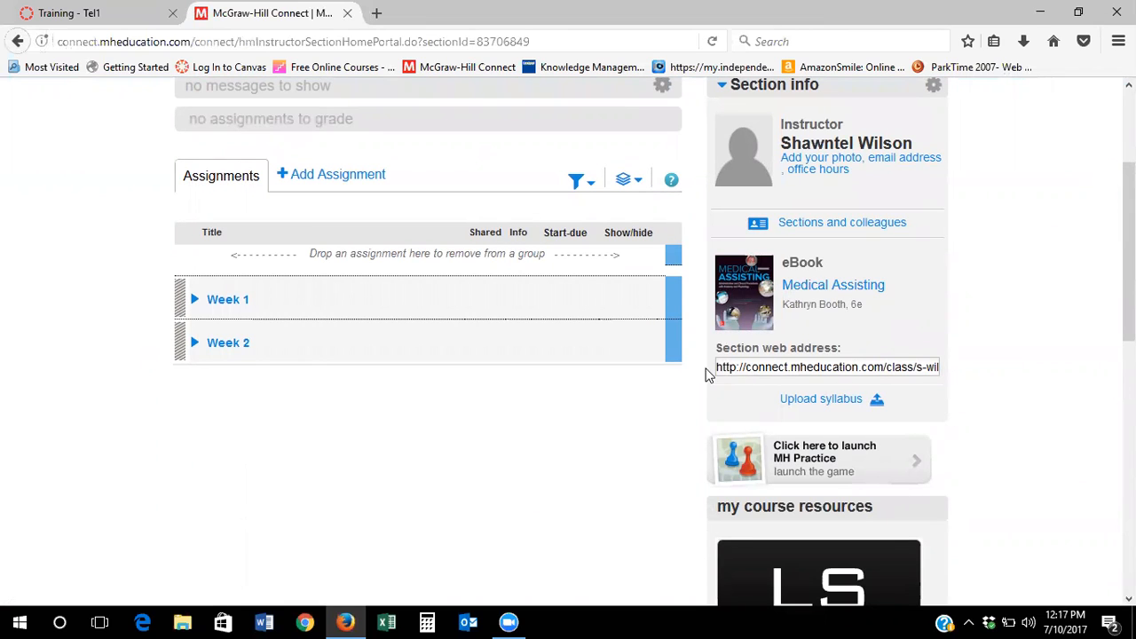
left_click(735, 368)
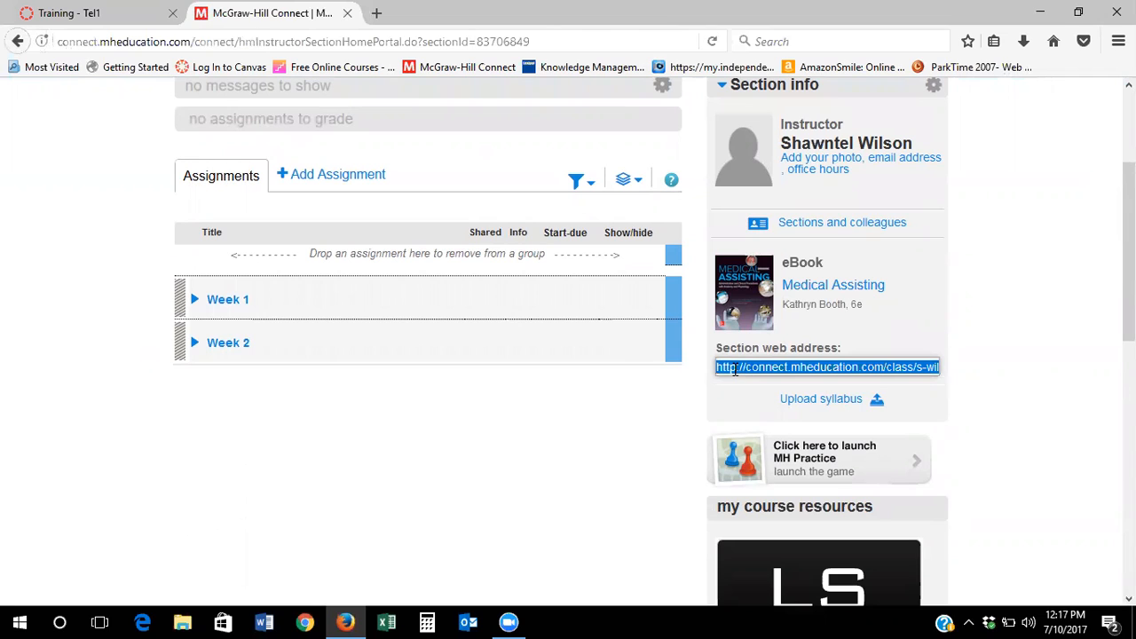
left_click(100, 14)
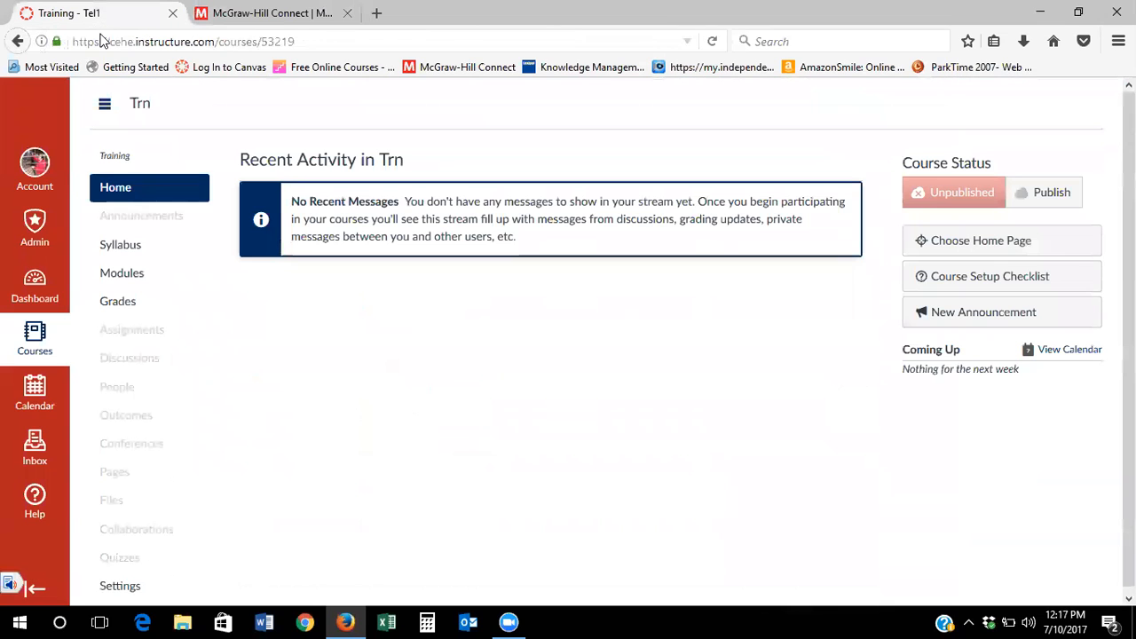
Open the Reading & Tools 1 page from the Trn course Modules in edit mode
left_click(149, 280)
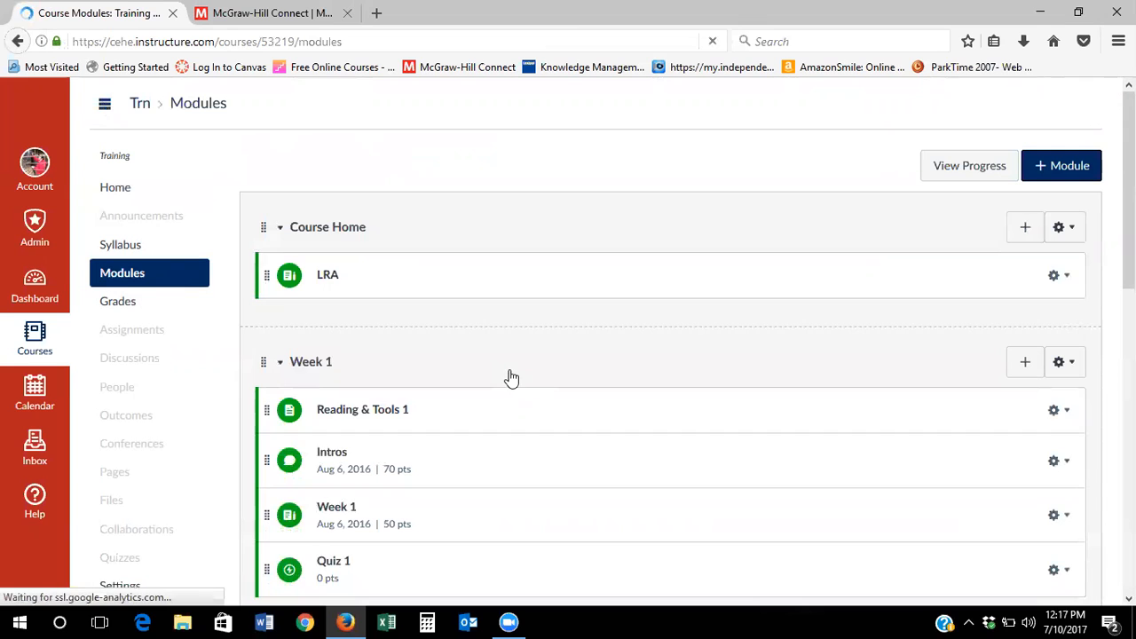
scroll(511, 377, "down", 2)
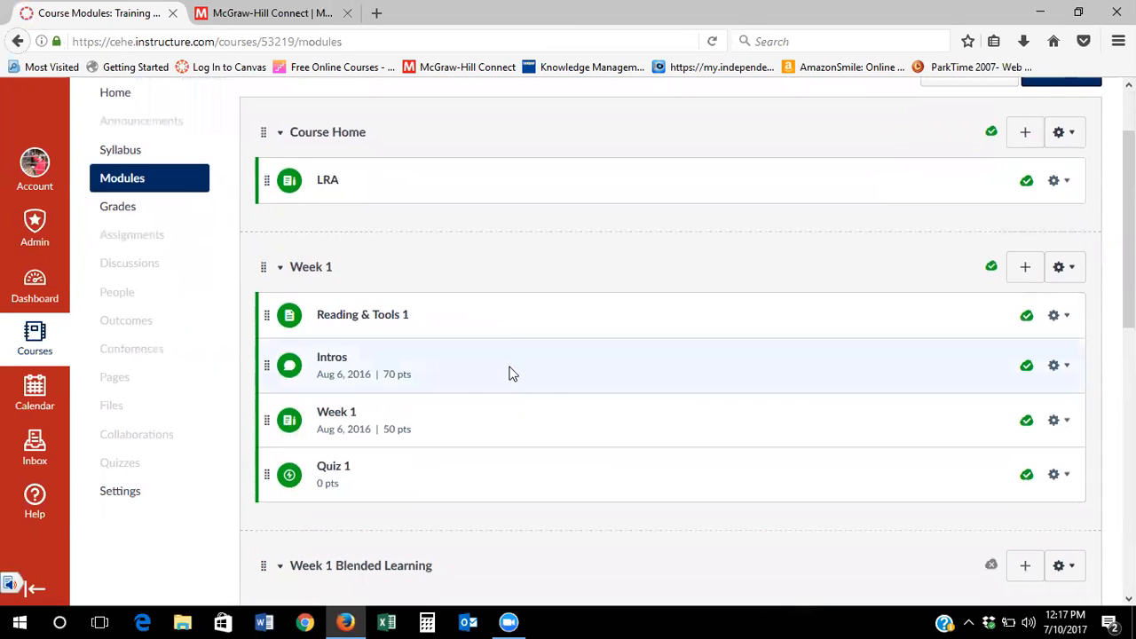
left_click(388, 321)
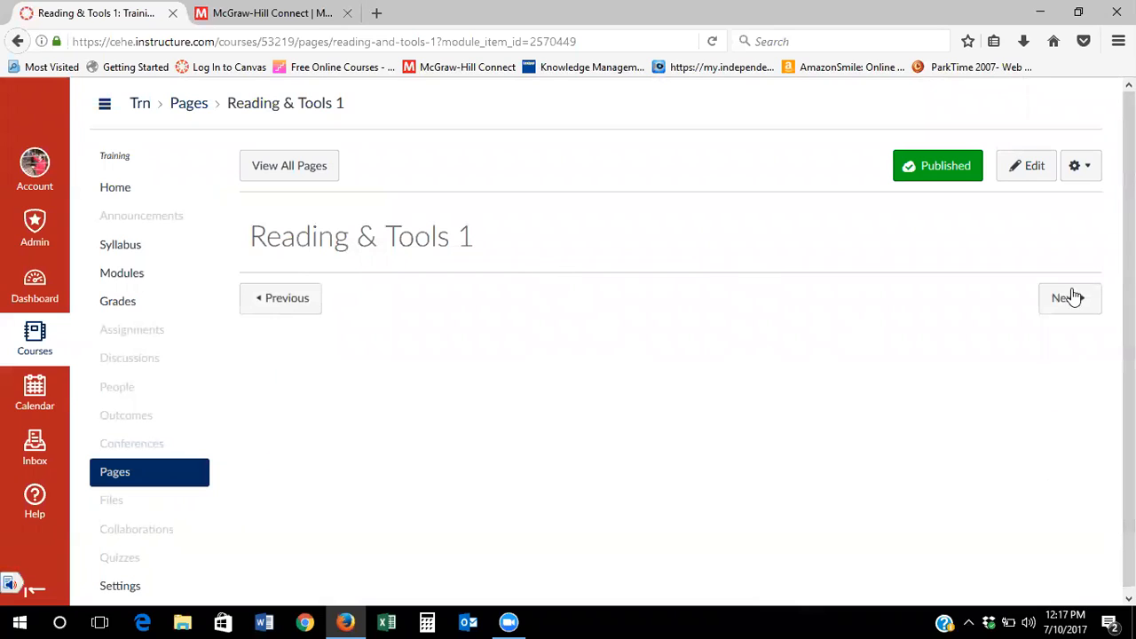
left_click(1031, 167)
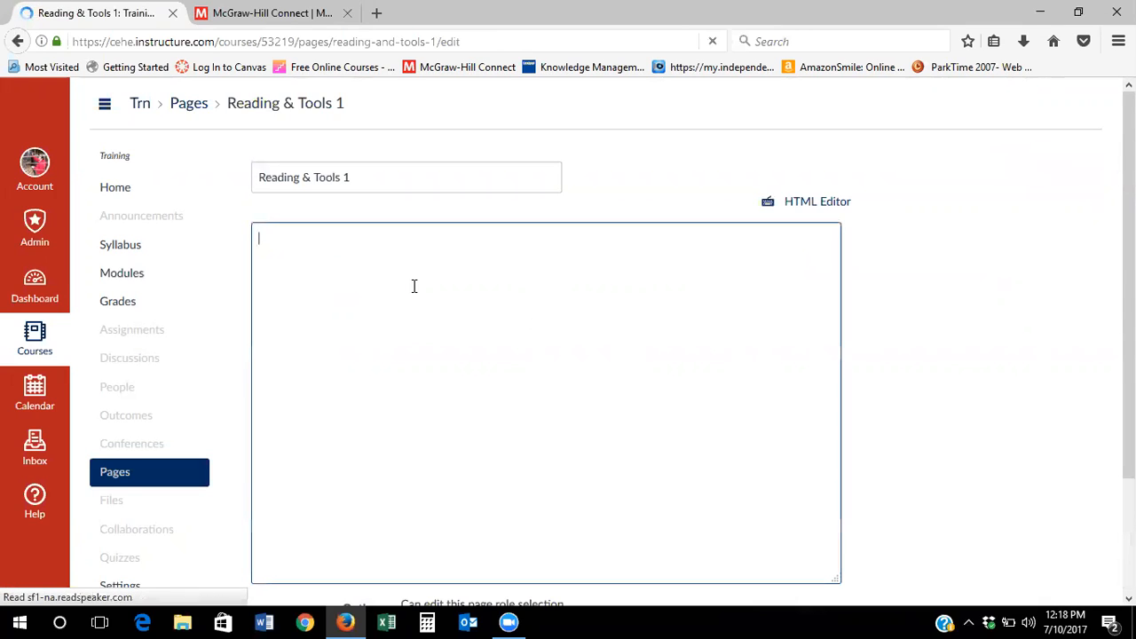
Write 'Read chapter 5 and complete the work in Connect.' in the page body
type("Rea")
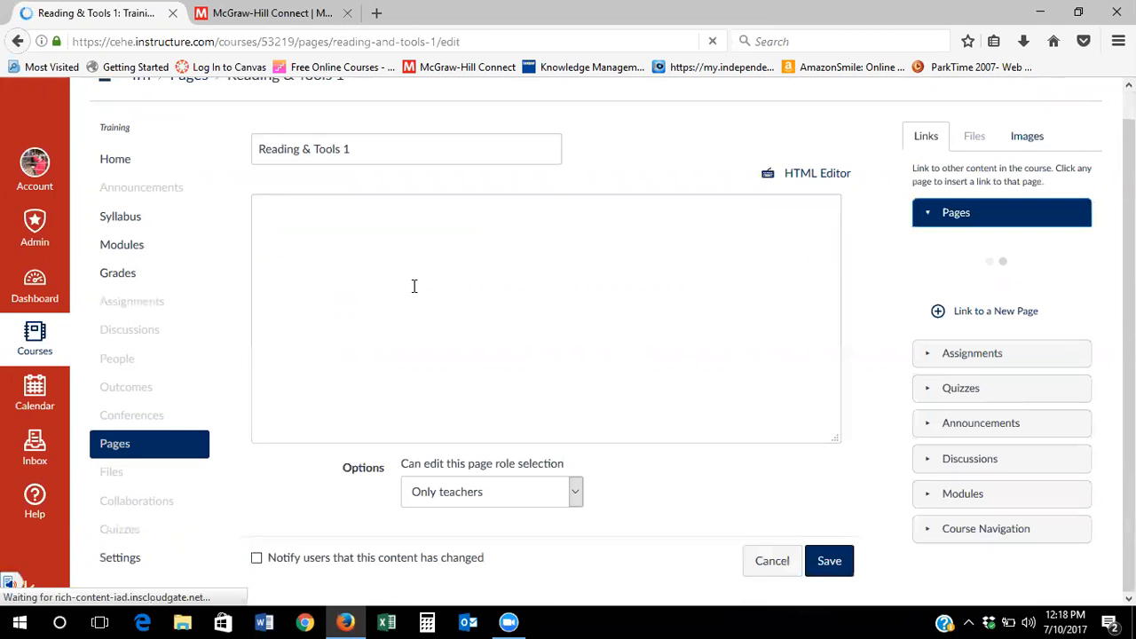
scroll(413, 286, "down", 3)
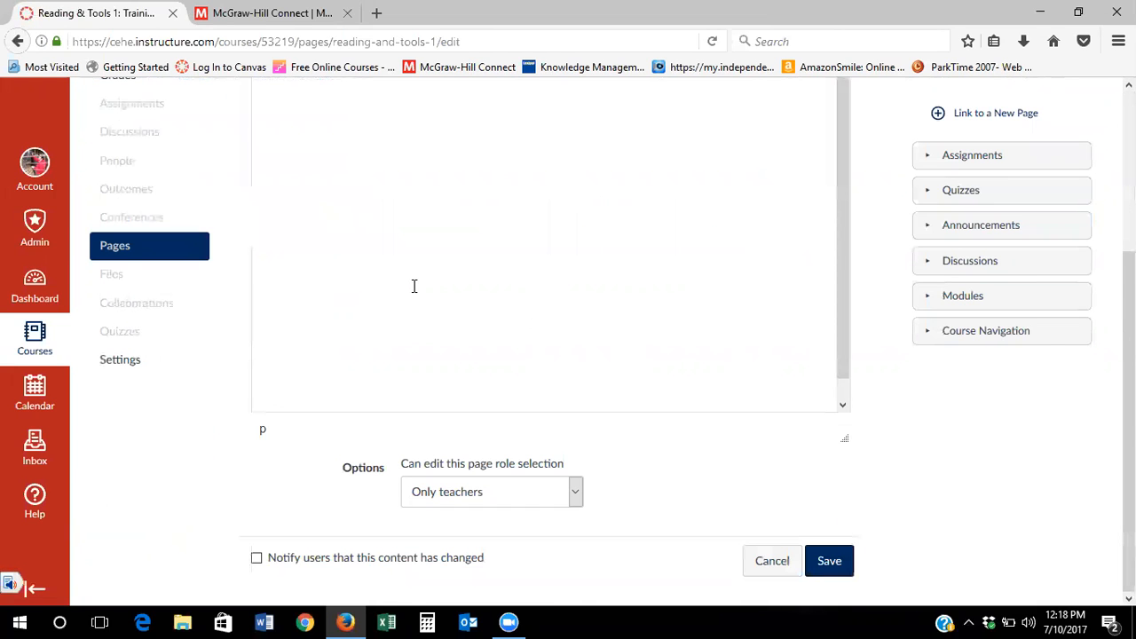
scroll(497, 357, "up", 3)
left_click(521, 335)
type("Read cha")
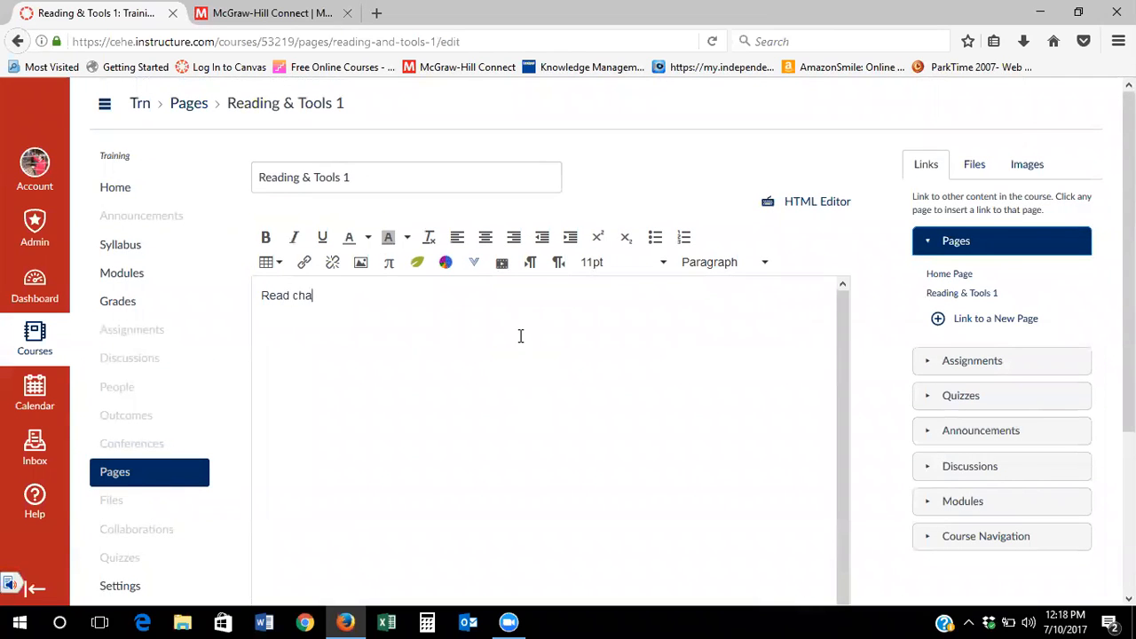
type("pter 5 and complete the work i")
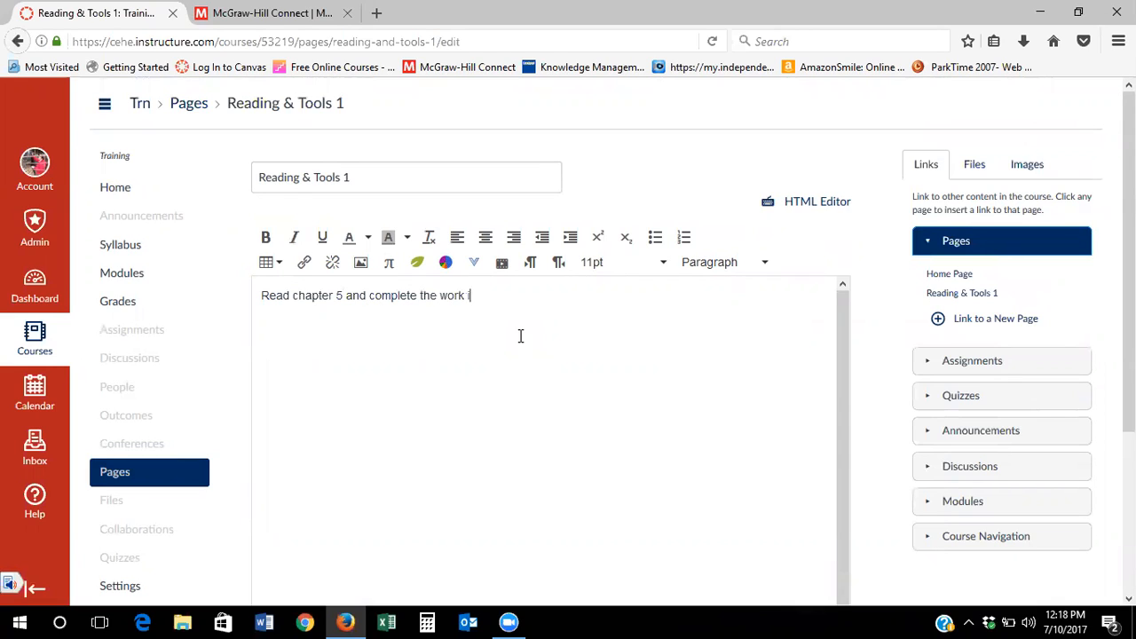
type("n Connect.")
Link the word Connect to the pasted LBT205 Mod 8 2017 section URL
left_click_drag(480, 296, 530, 296)
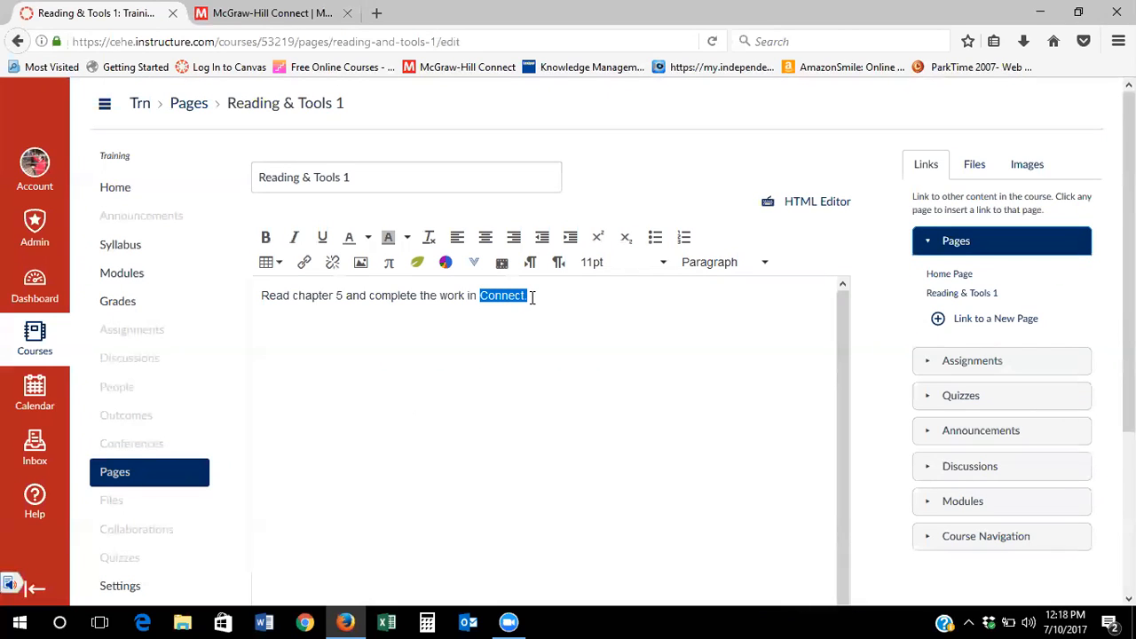
left_click(304, 264)
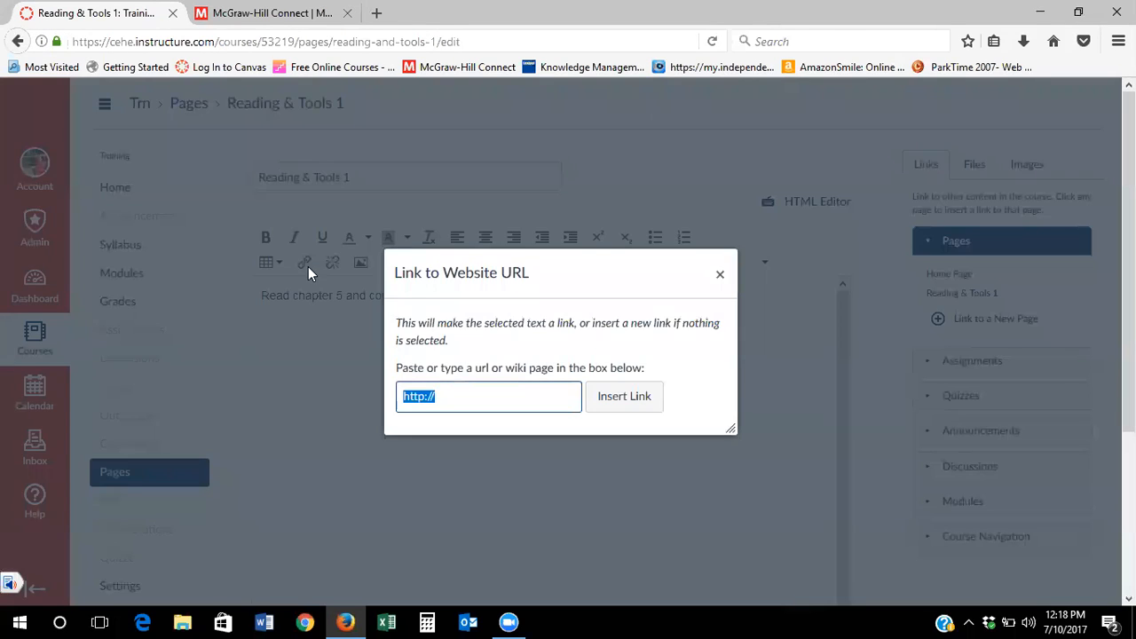
key("ctrl+v")
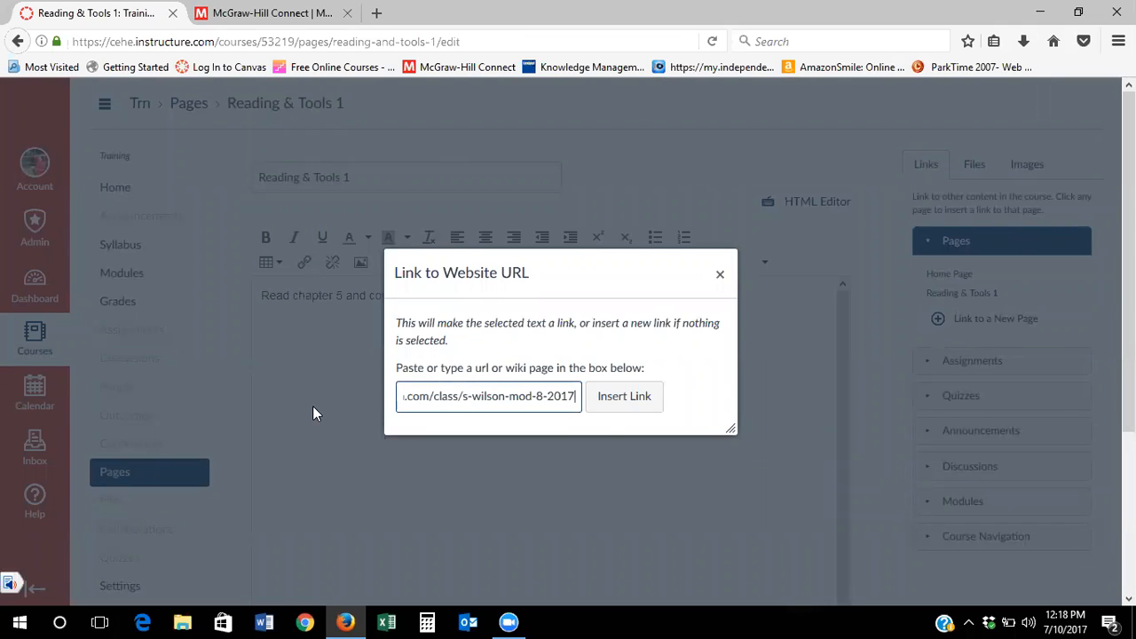
left_click(629, 407)
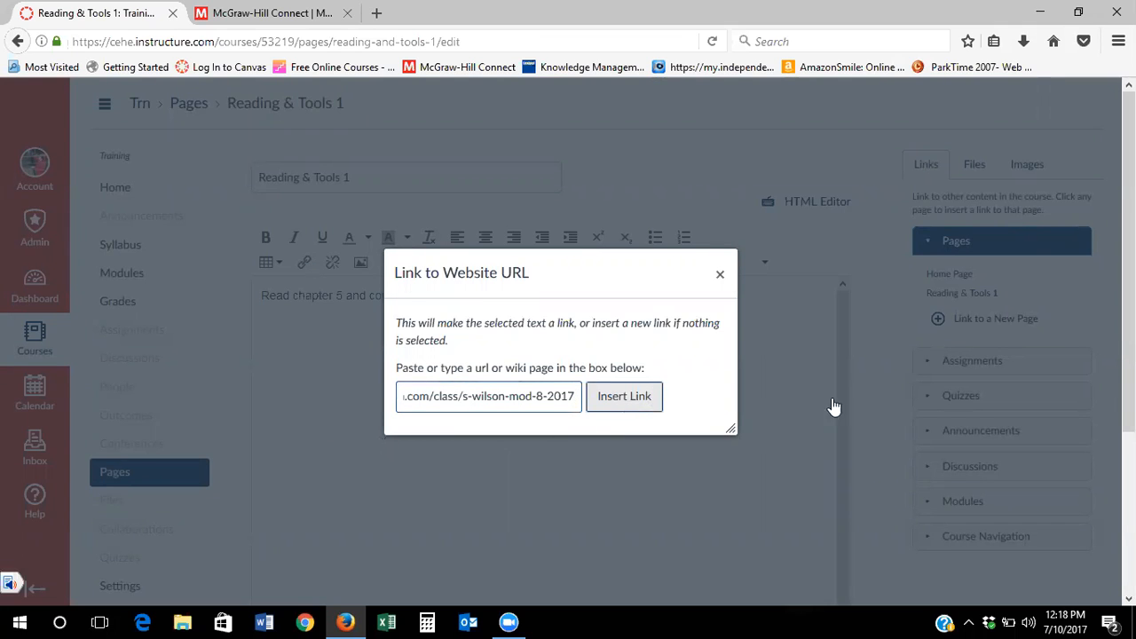
Save the Reading & Tools 1 page changes
scroll(862, 408, "down", 4)
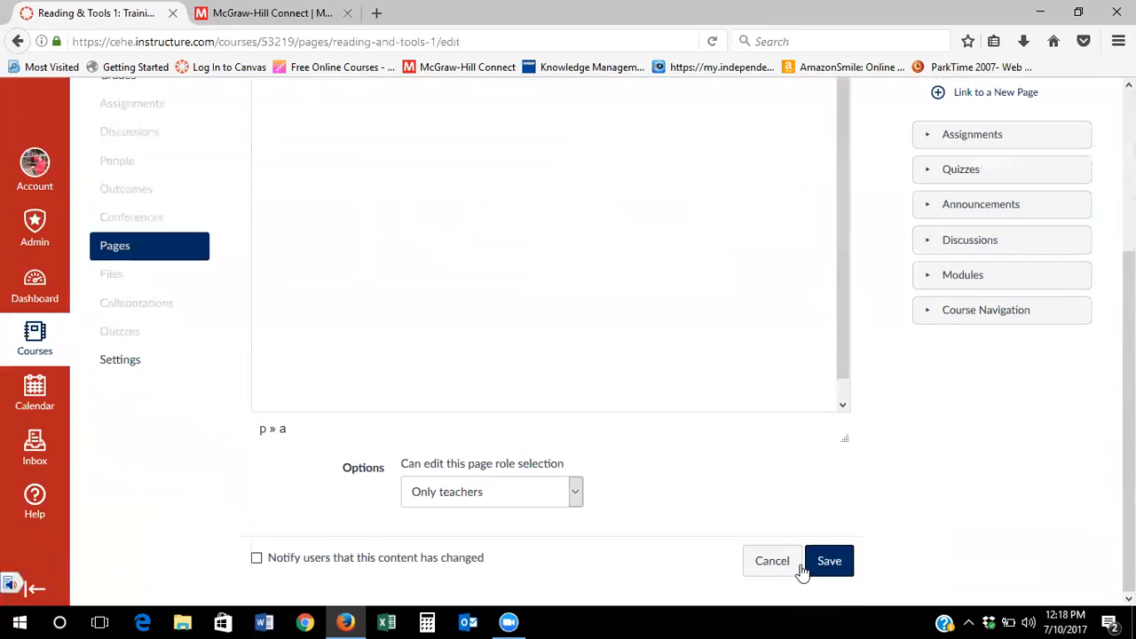
left_click(828, 561)
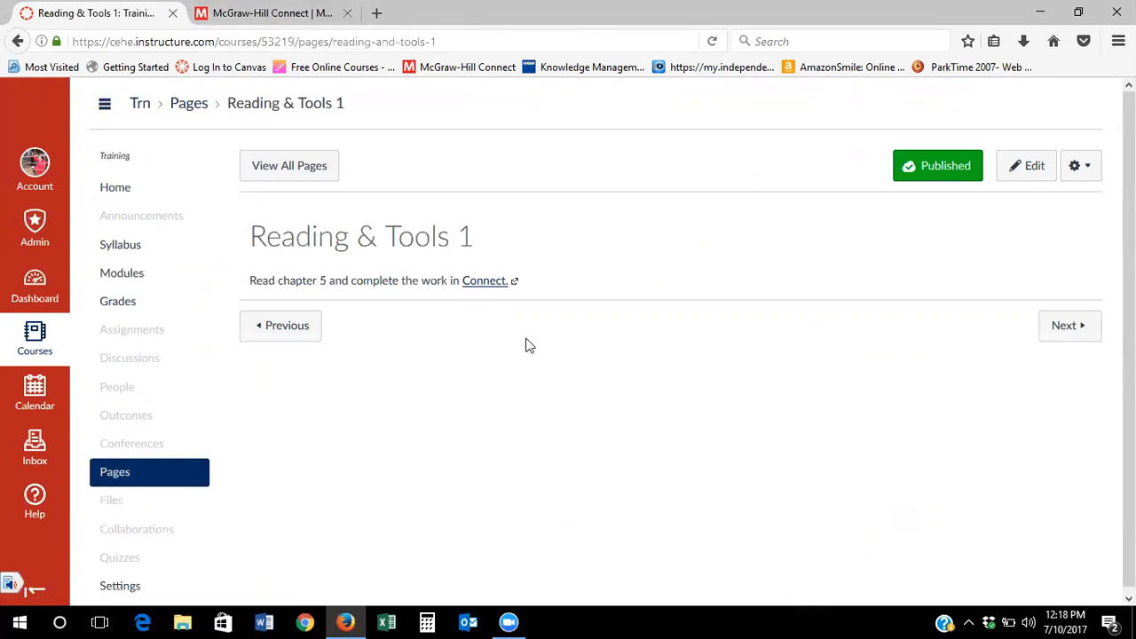
left_click(312, 16)
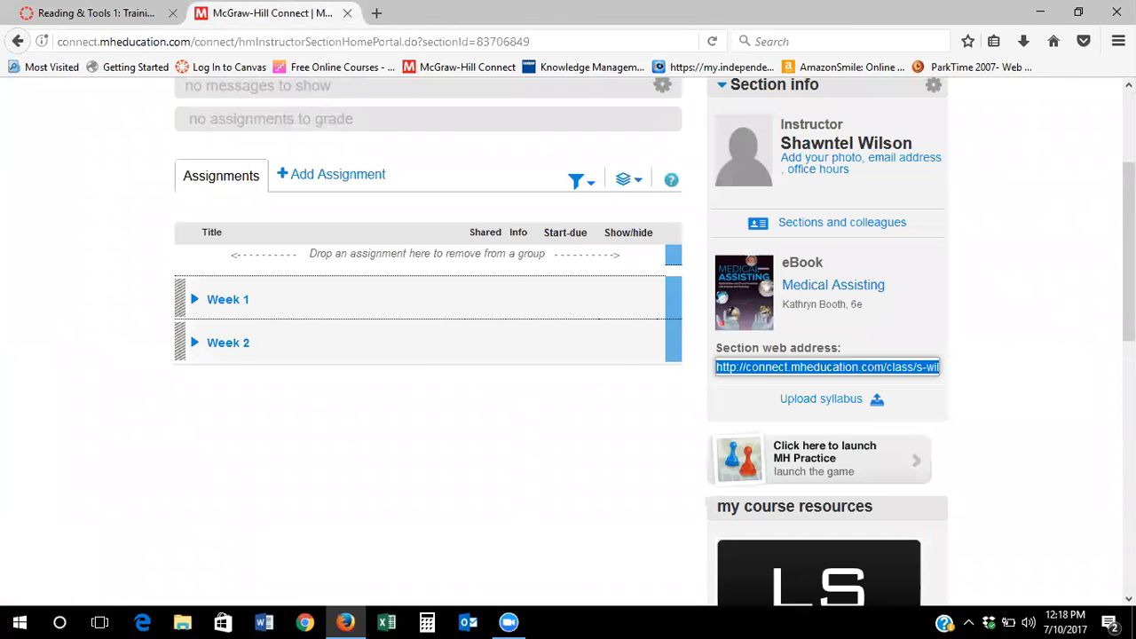
Sign out of McGraw-Hill Connect and close its browser tab
scroll(1129, 253, "up", 3)
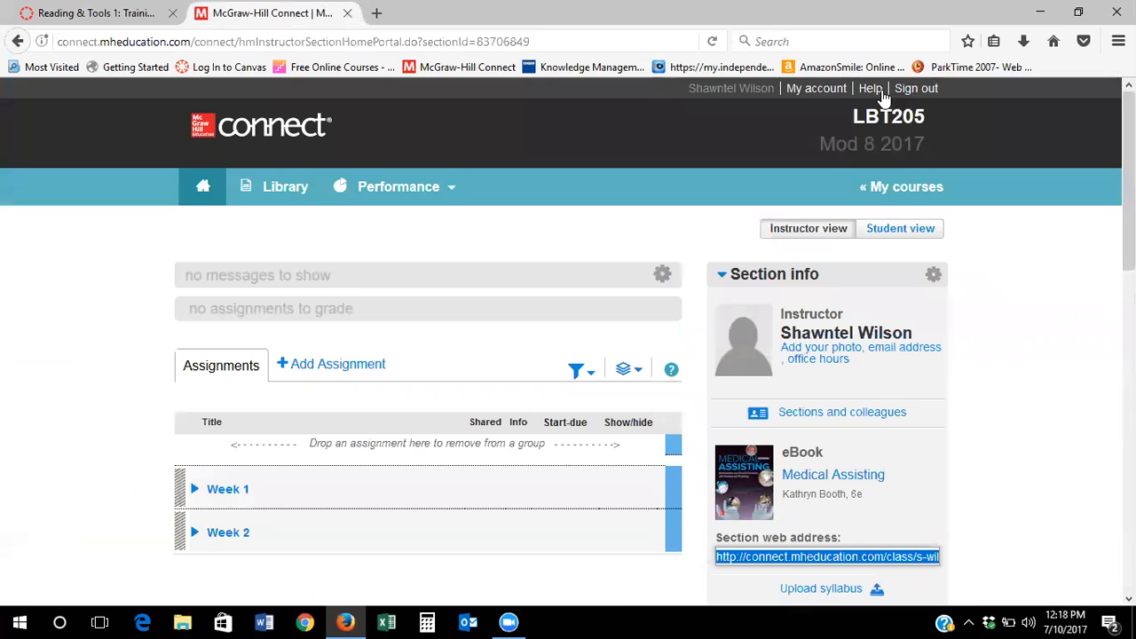
left_click(914, 88)
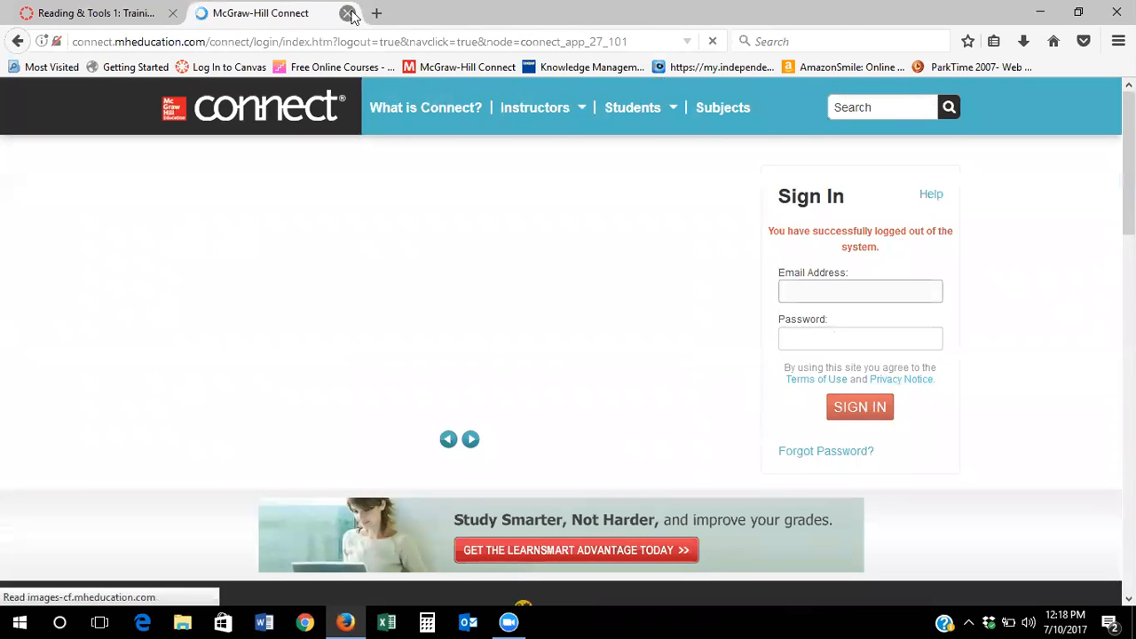
key("ctrl+w")
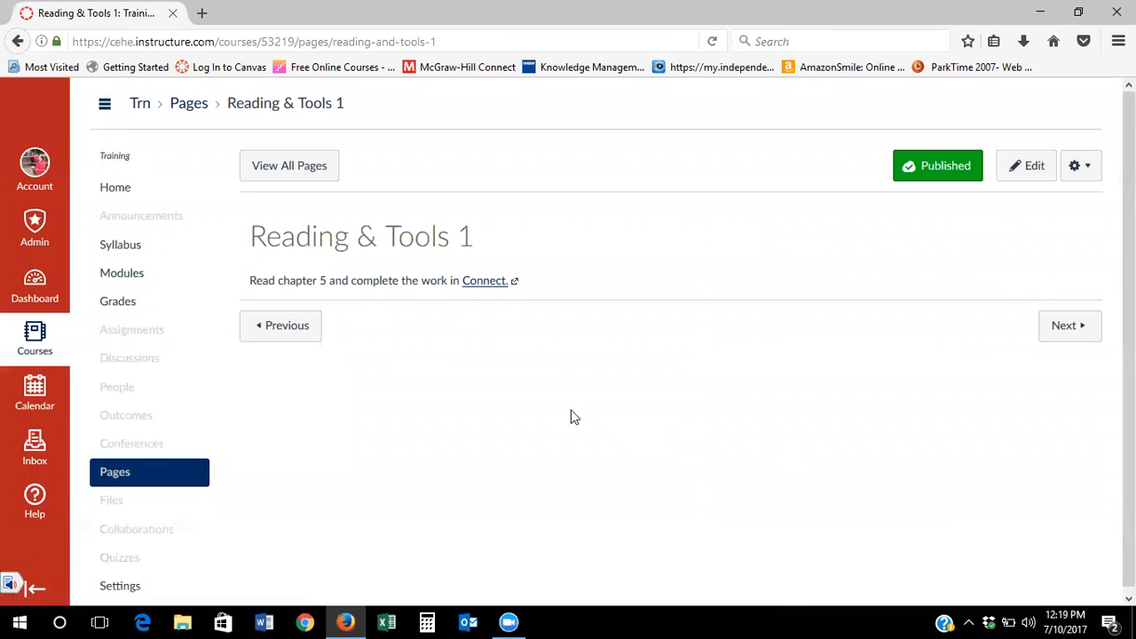
Follow the Connect link on Reading & Tools 1 to reach the LBT205 Mod 8 2017 registration page
left_click(478, 283)
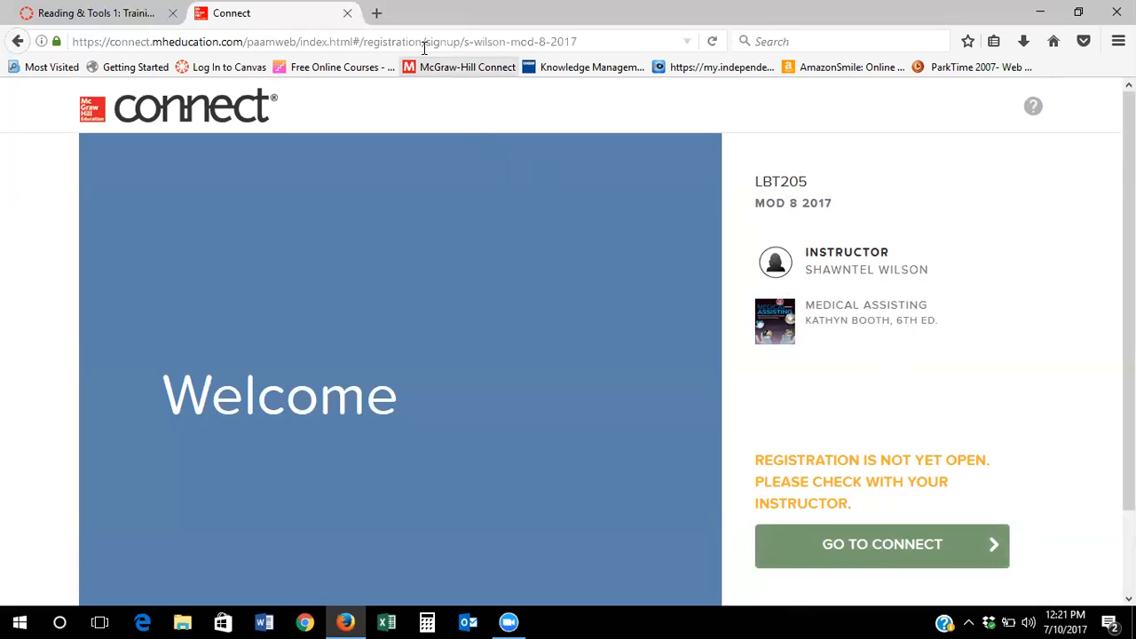
Close the Connect registration tab to return to the Canvas page
left_click(347, 12)
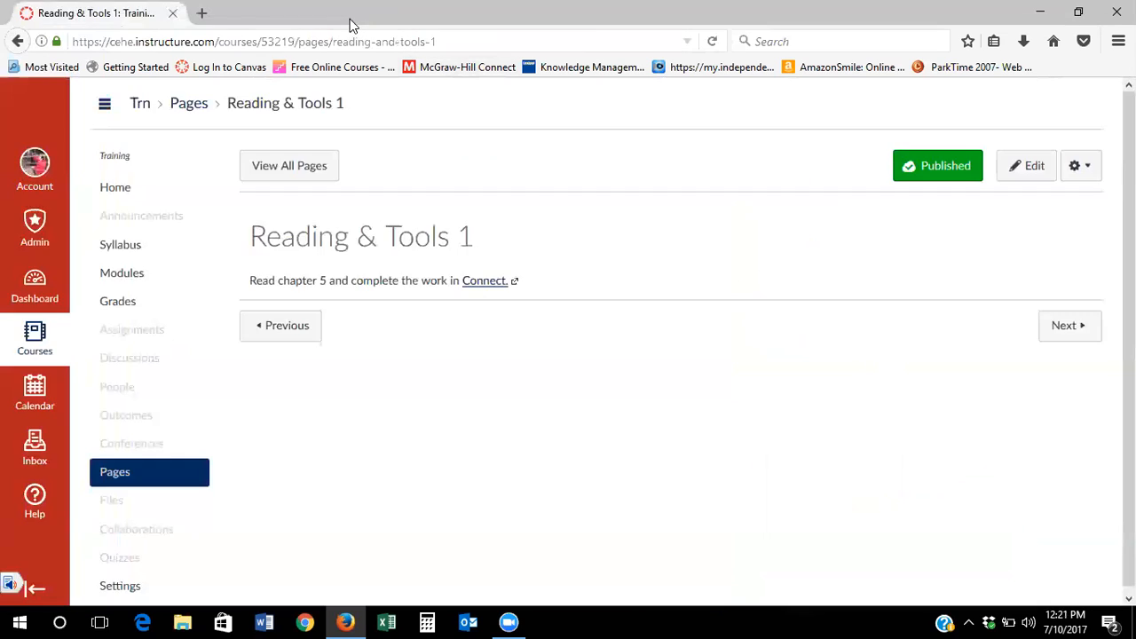